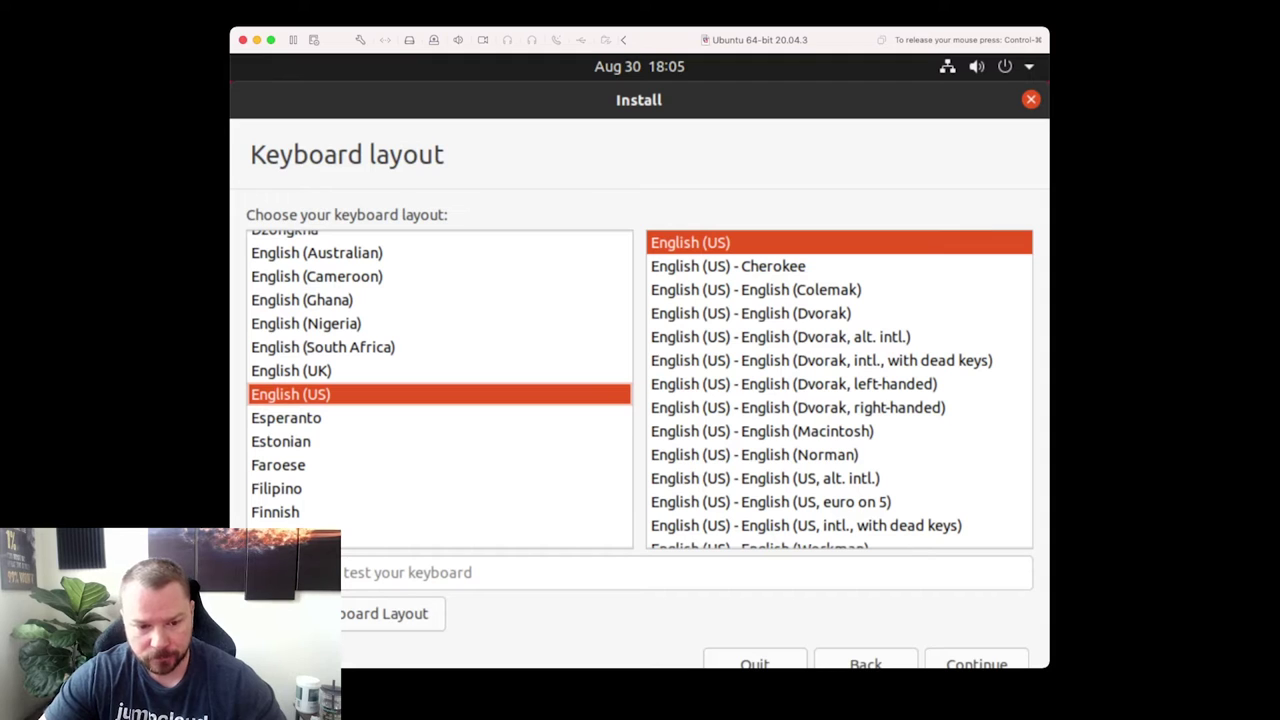
# Accept the English (US) keyboard layout and a normal installation that downloads updates while installing.
pyautogui.press('Return')
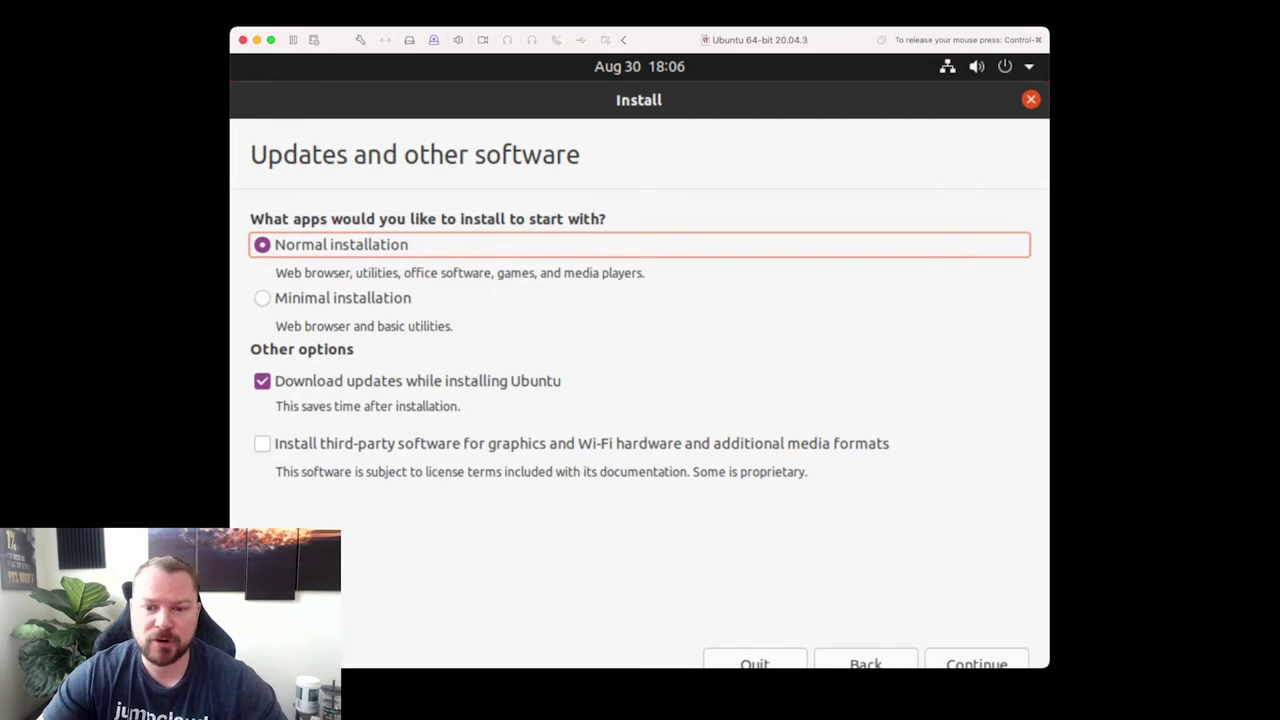
pyautogui.press('Return')
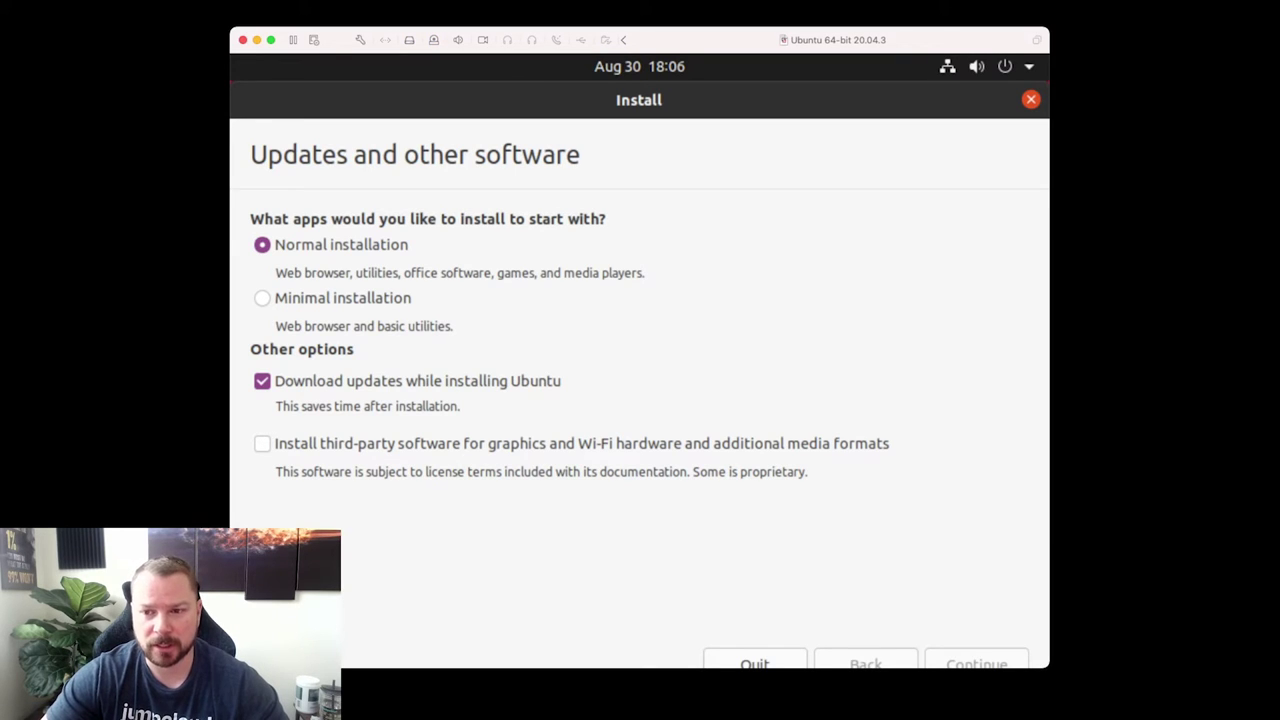
pyautogui.press('Return')
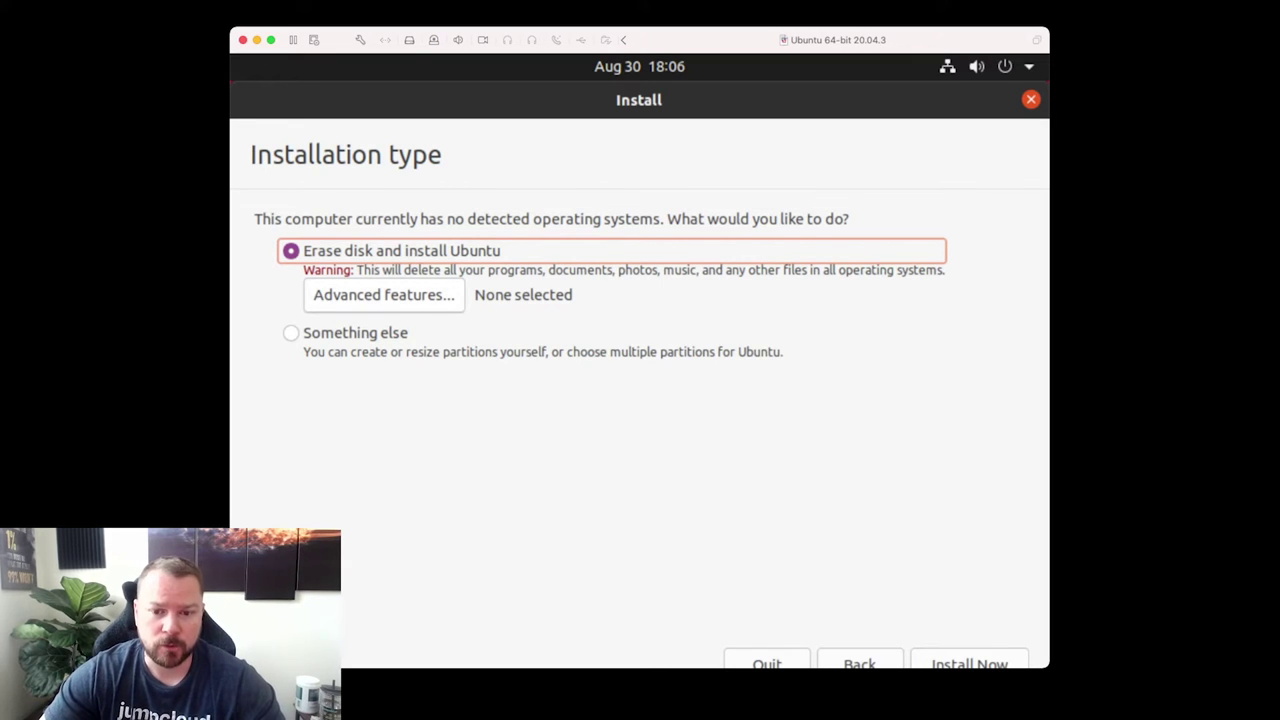
# Set the erase-disk installation to use LVM with the new Ubuntu installation encrypted, and proceed to the security key setup.
pyautogui.click(384, 295)
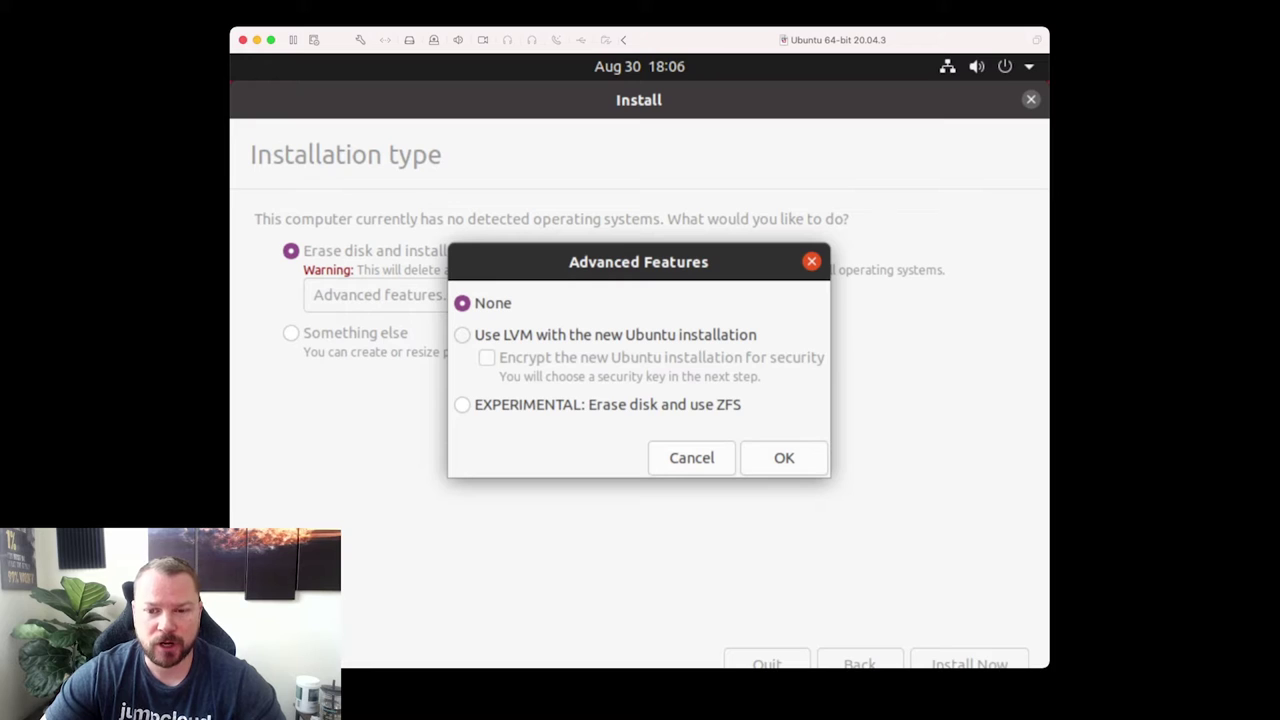
pyautogui.click(462, 335)
pyautogui.click(487, 357)
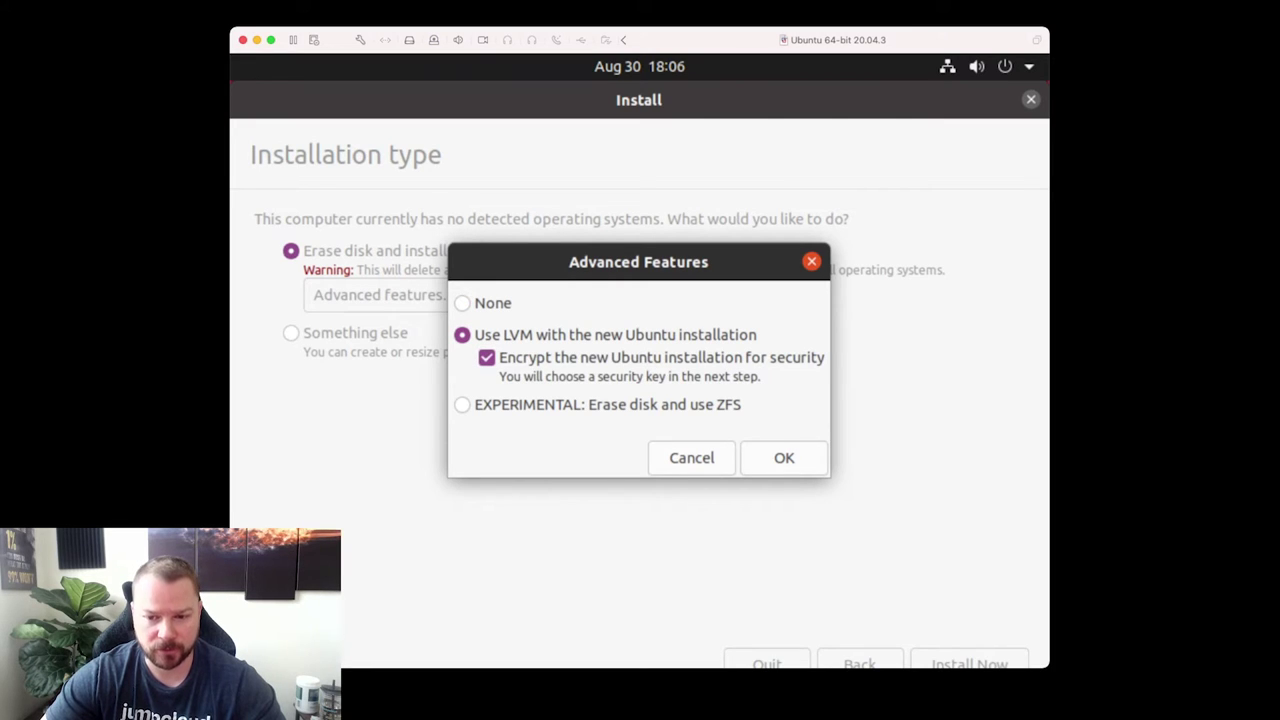
pyautogui.press('Return')
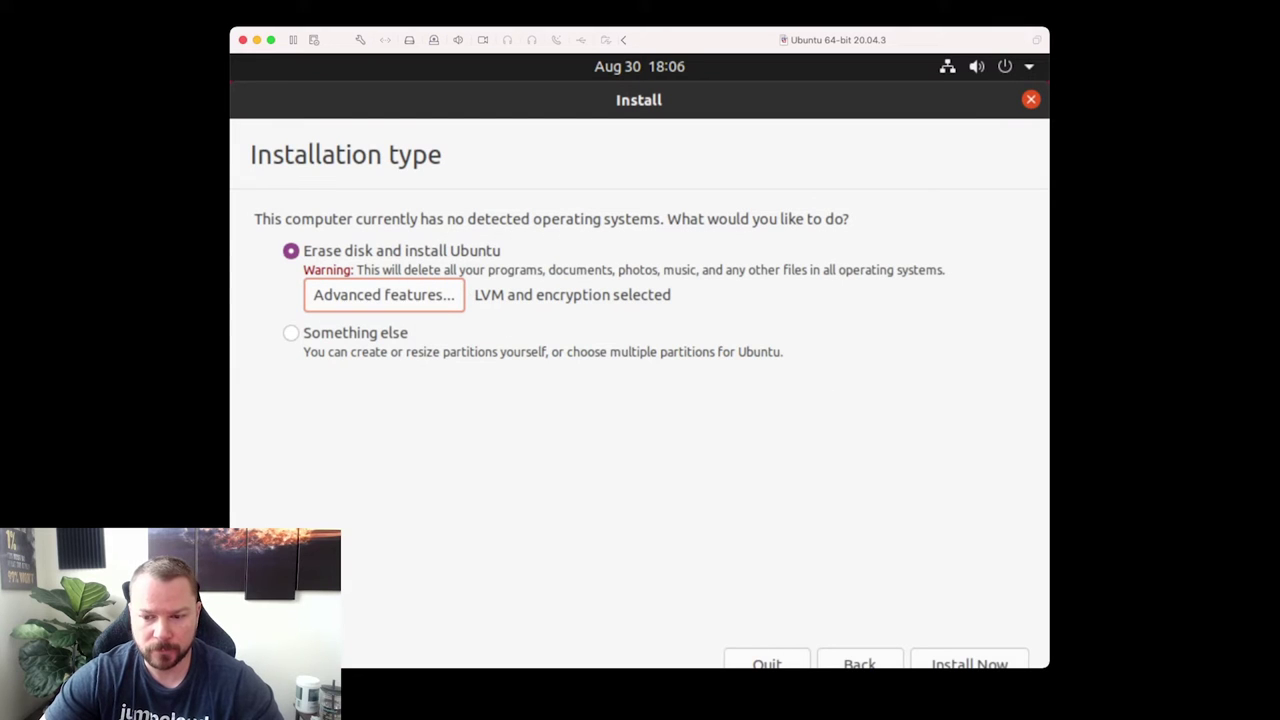
pyautogui.press('Return')
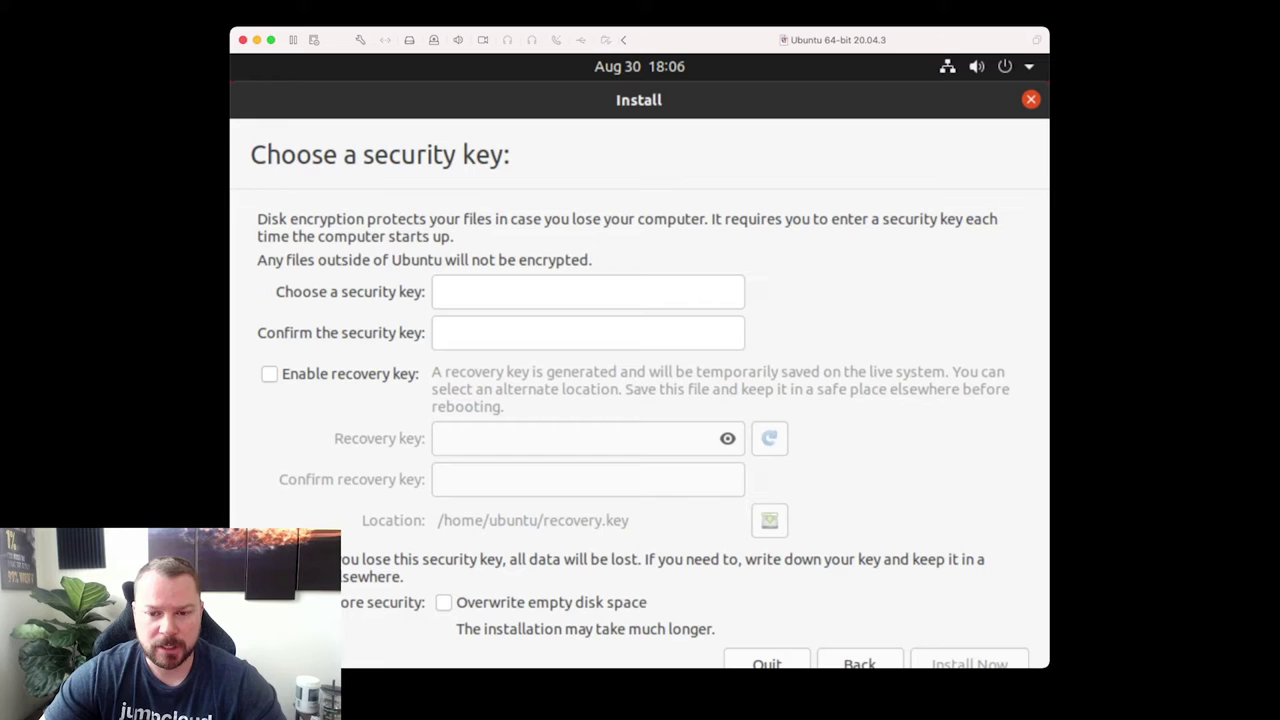
# Enter a disk encryption security key and confirm it.
pyautogui.click(442, 292)
pyautogui.write('•')
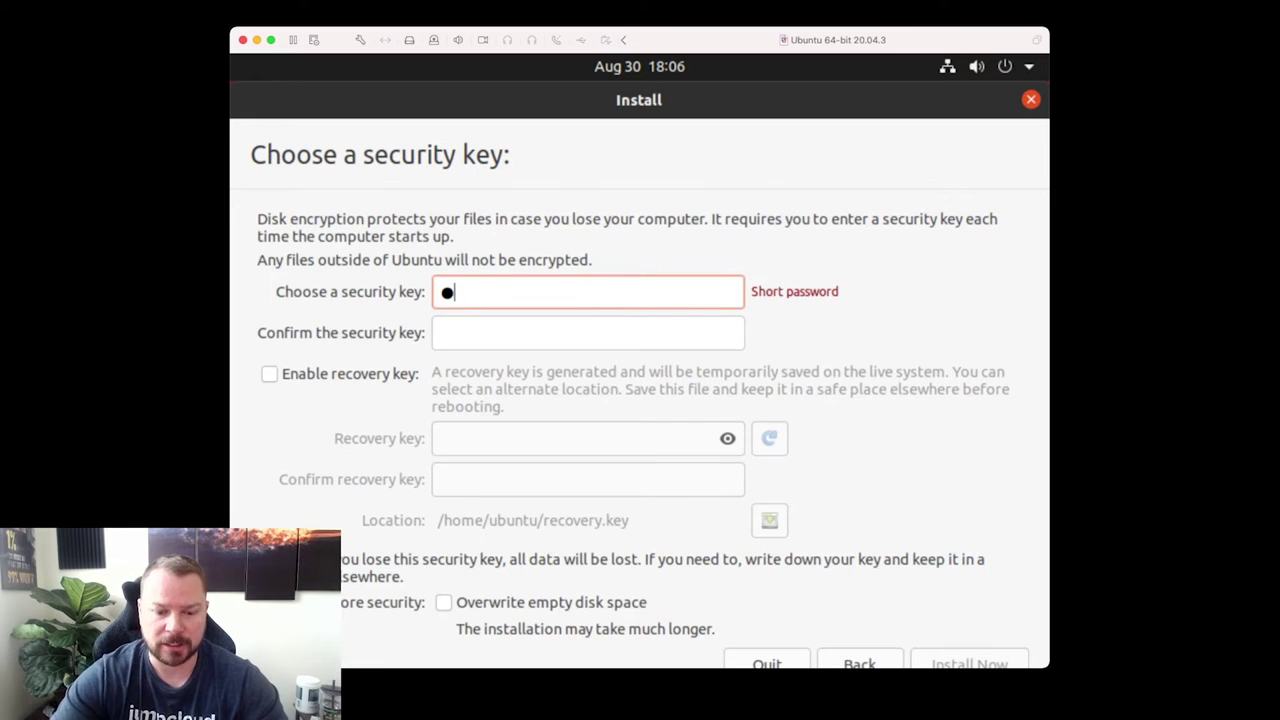
pyautogui.write('aaaaaaaaaa')
pyautogui.press('Tab')
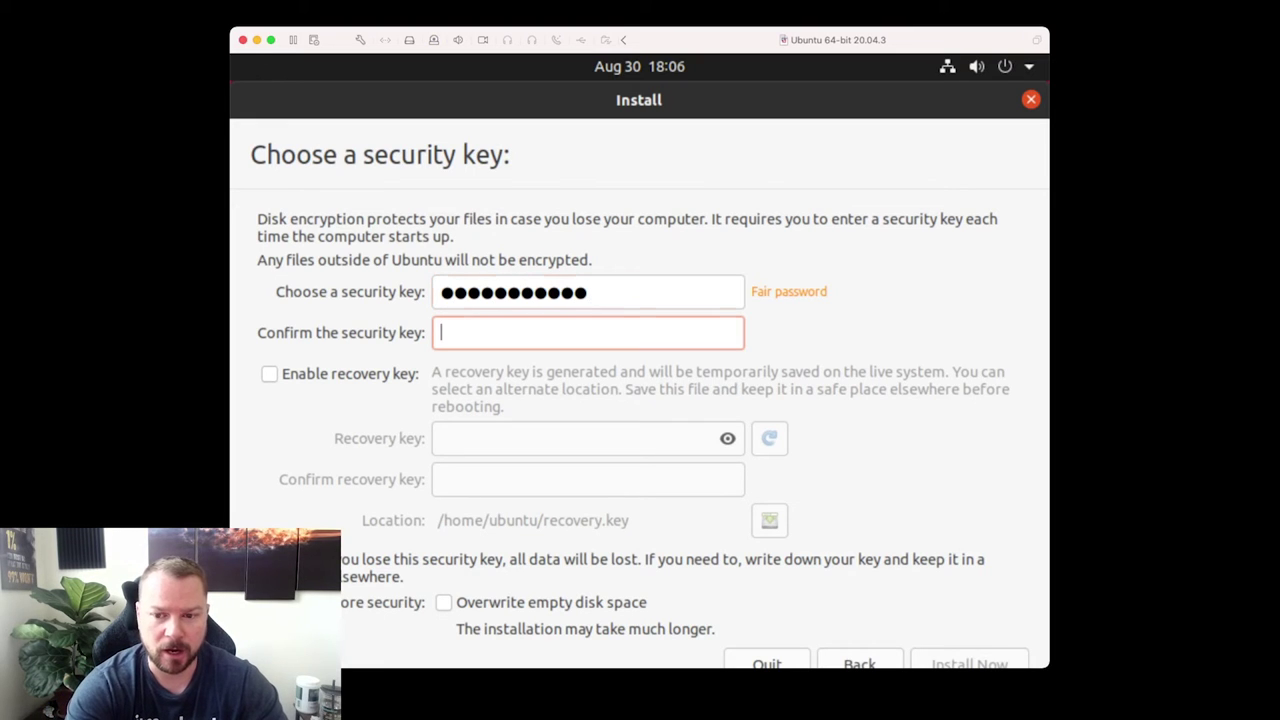
pyautogui.write('aaaaaaaaaaa')
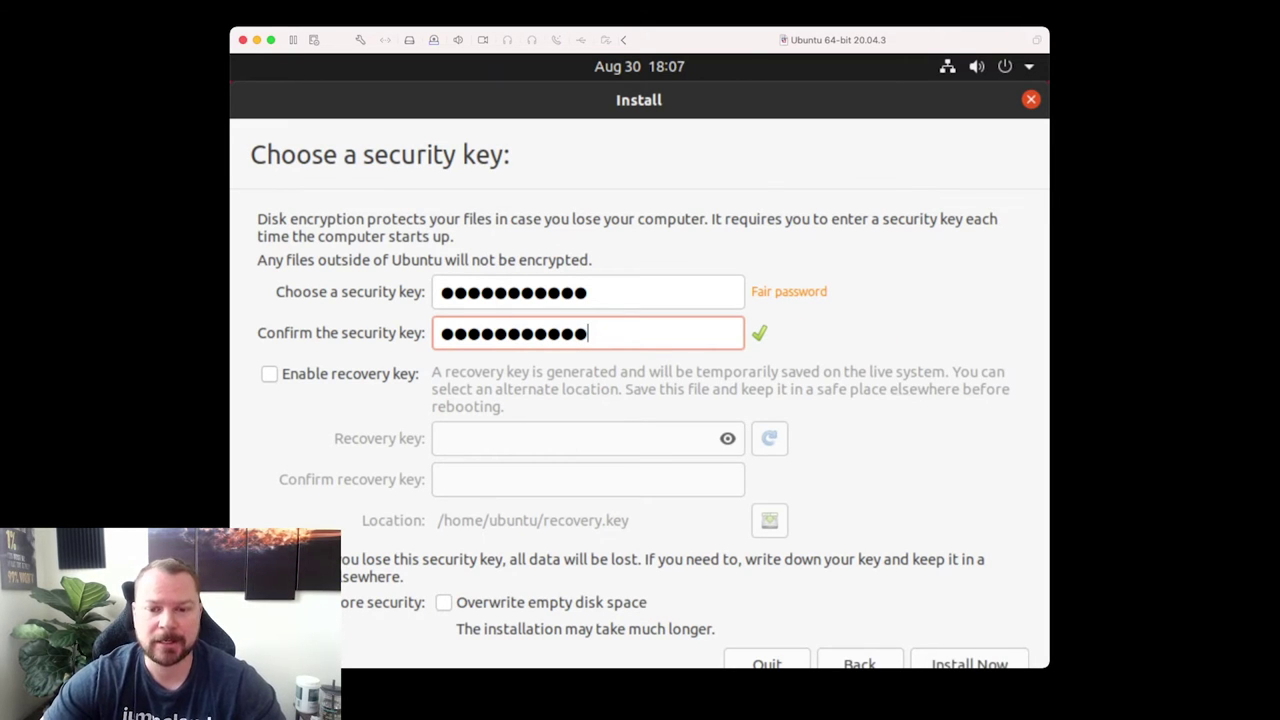
# Try the recovery key option, revealing and hiding the generated key, and turn the option back off.
pyautogui.click(269, 373)
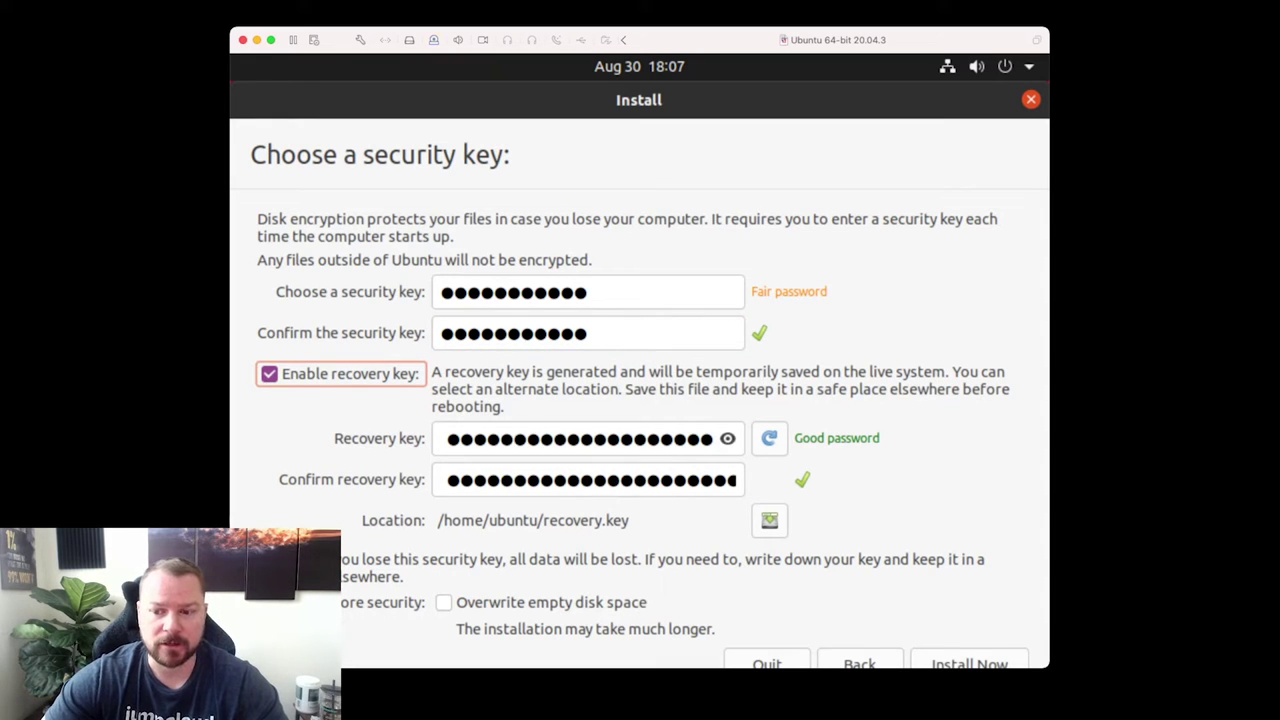
pyautogui.click(727, 438)
pyautogui.moveTo(561, 438); pyautogui.dragTo(694, 438)
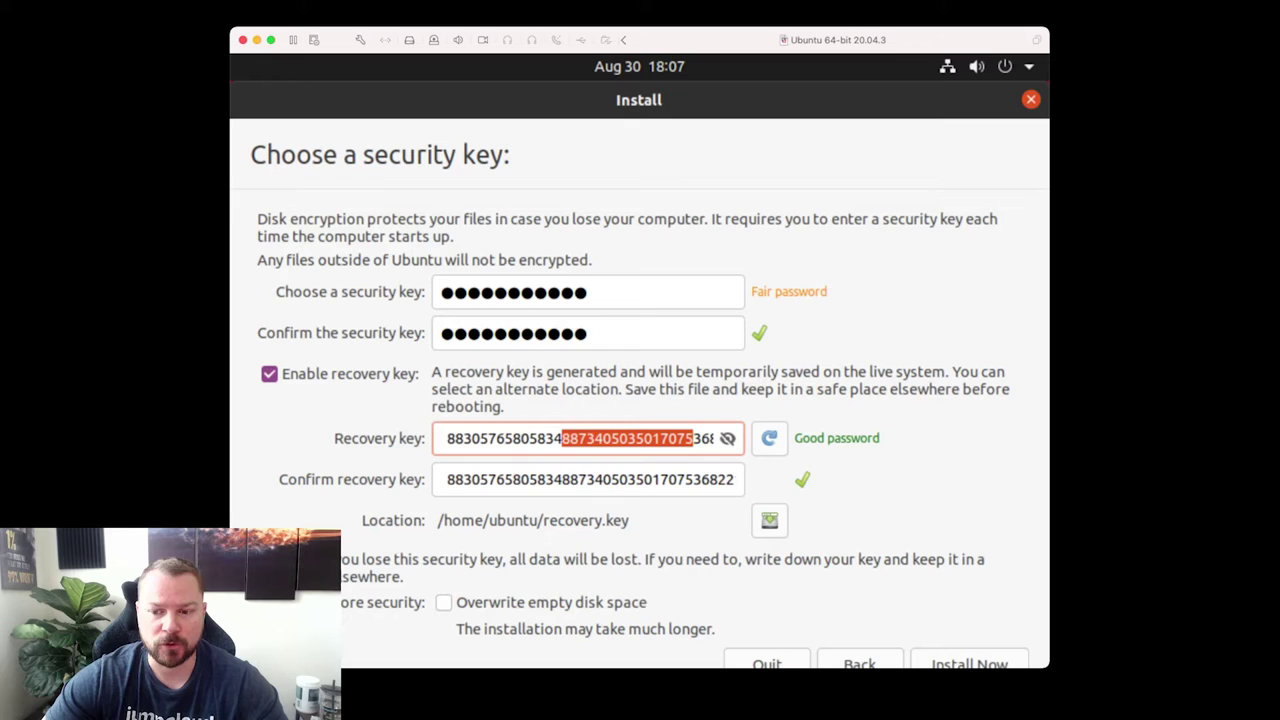
pyautogui.click(727, 438)
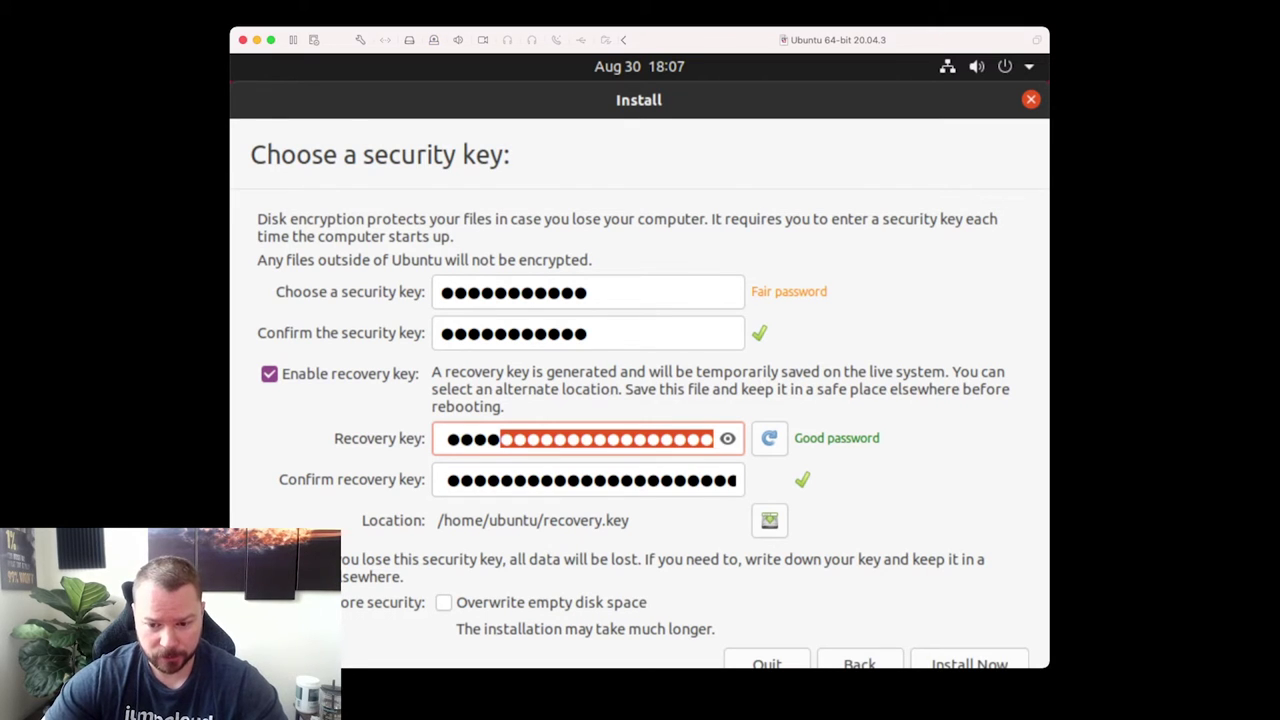
pyautogui.click(269, 373)
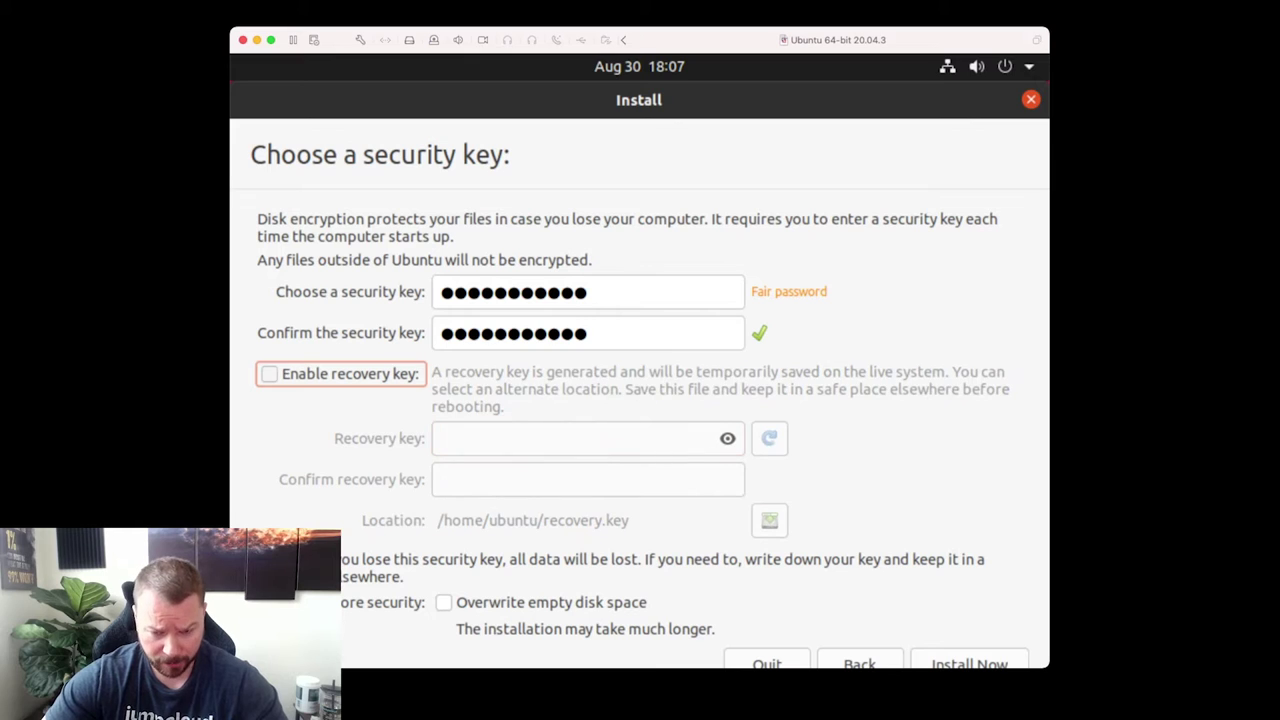
# Start the installation, confirm writing the partition changes to disk, and accept the preselected time zone location.
pyautogui.click(969, 660)
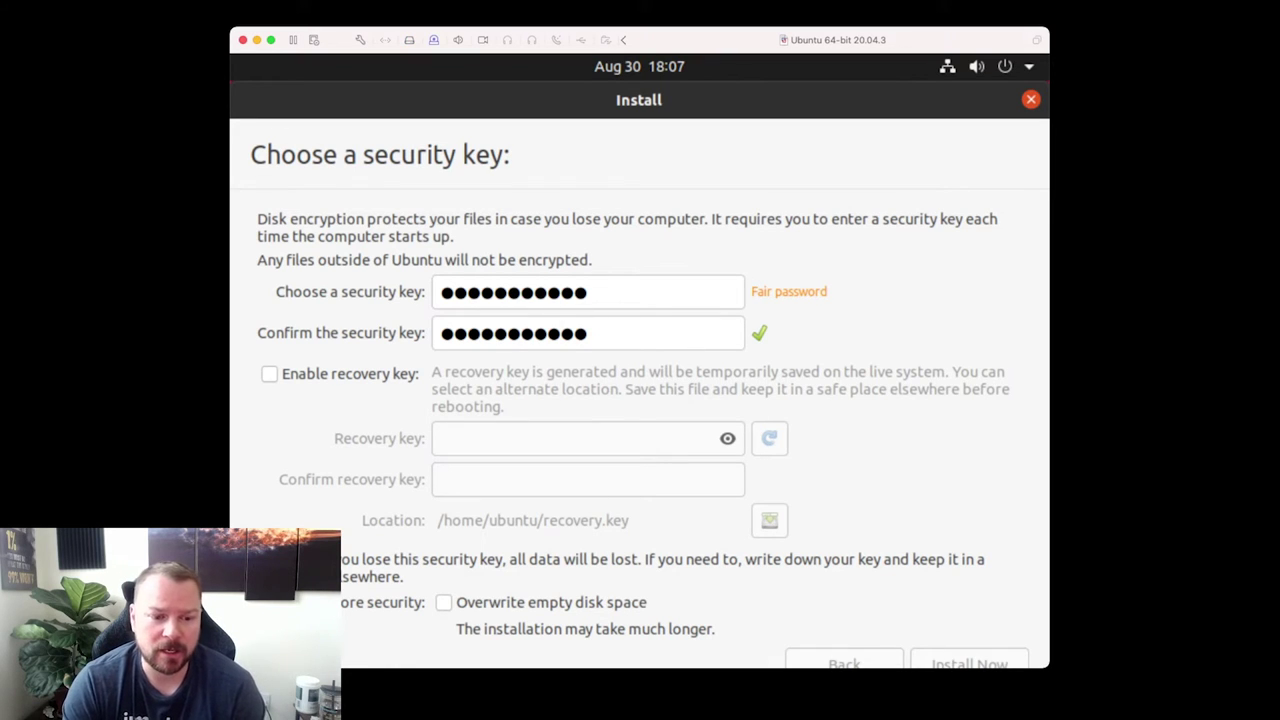
pyautogui.press('Return')
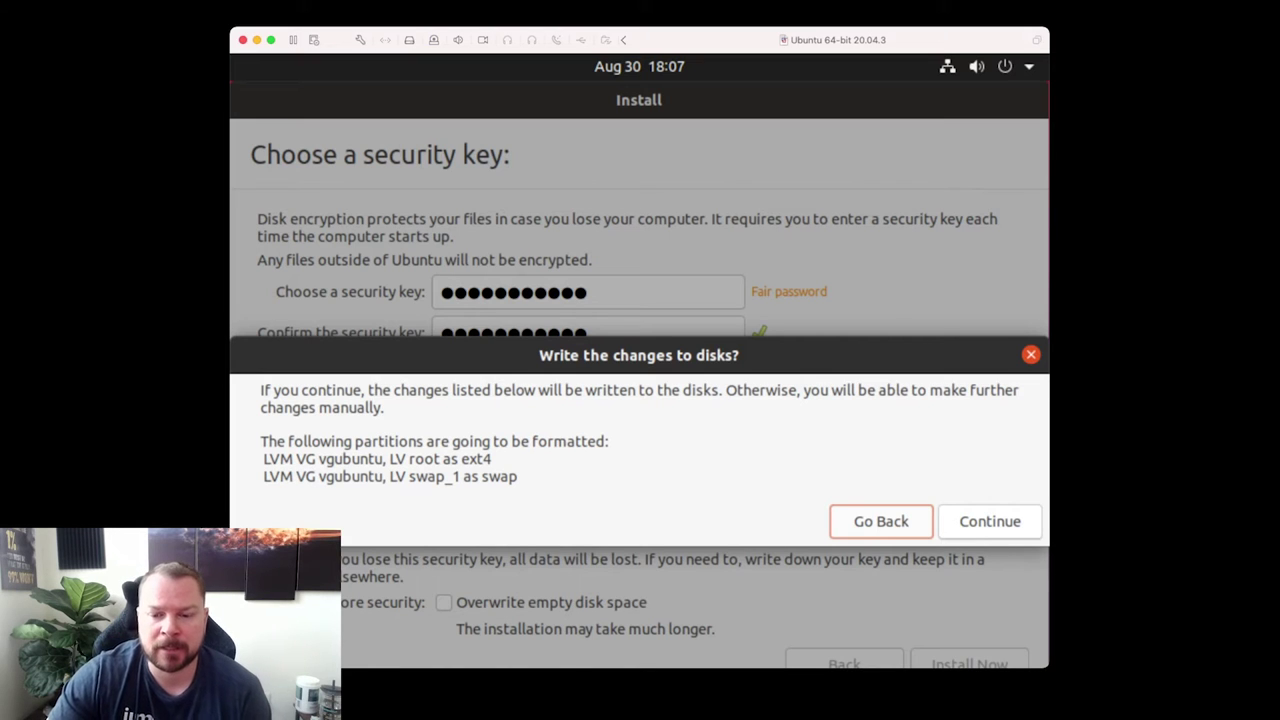
pyautogui.press('Tab')
pyautogui.press('Return')
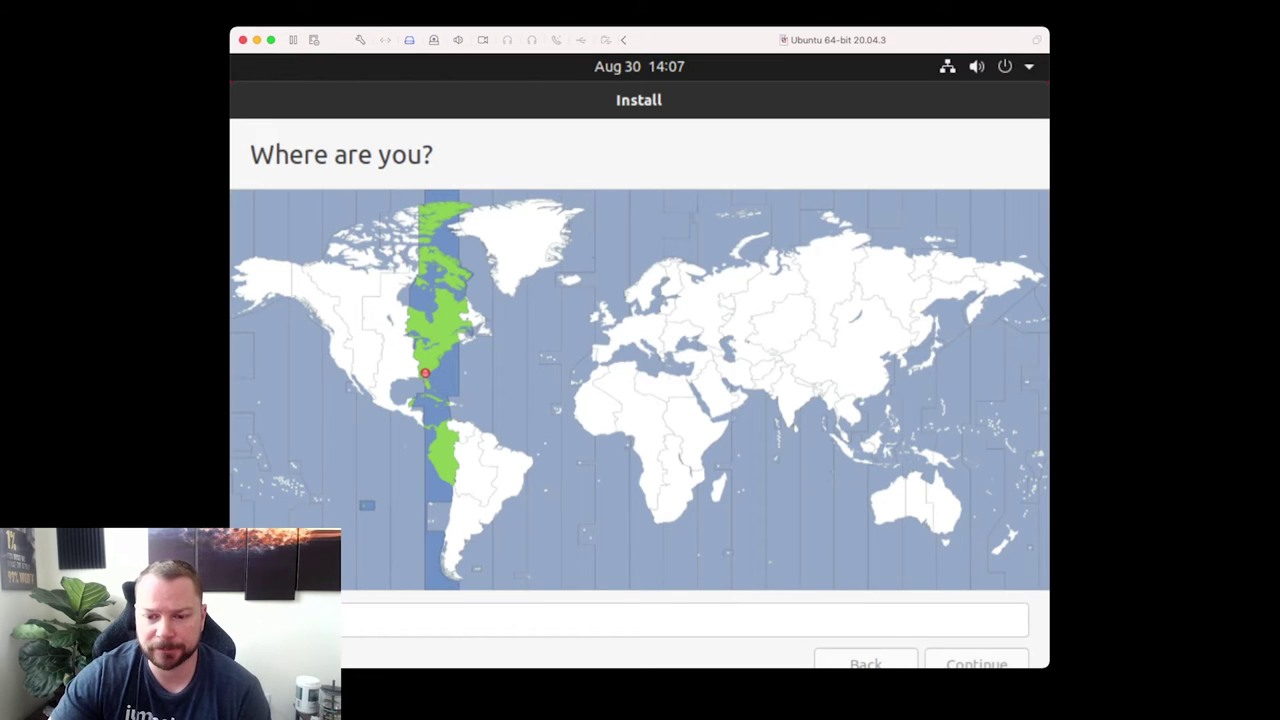
pyautogui.press('Return')
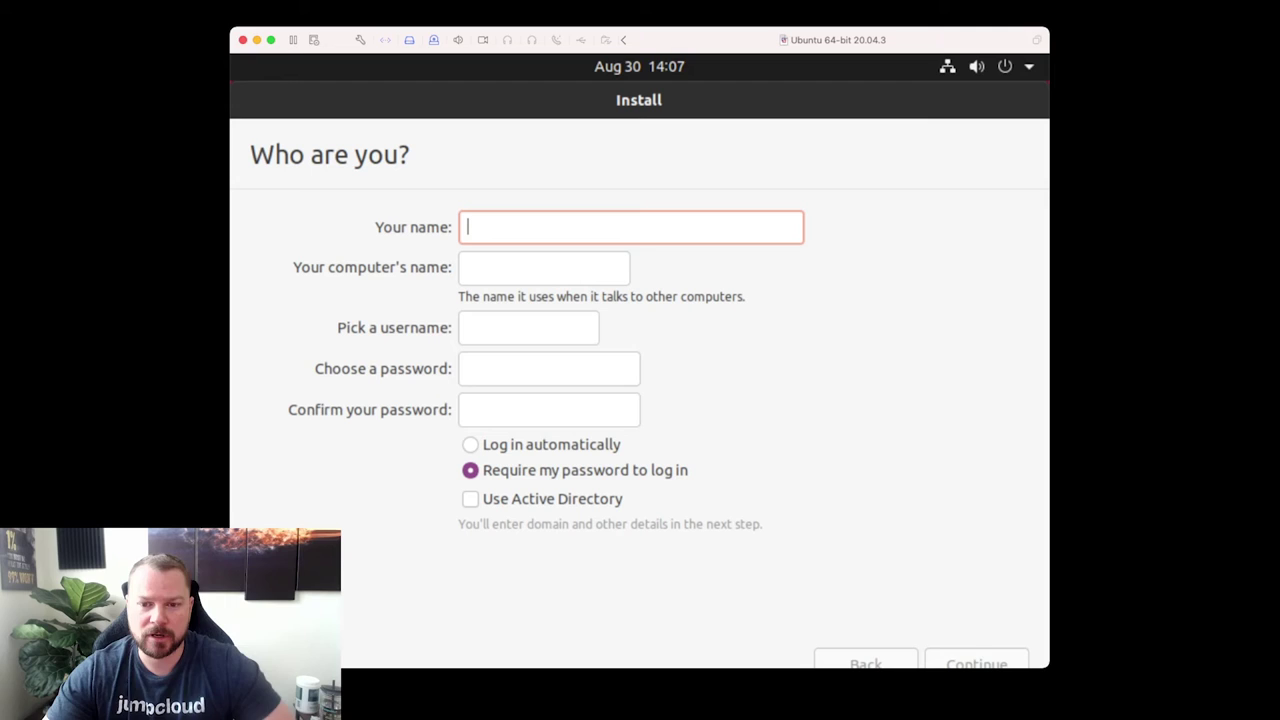
# Enter the account holder's full name and replace the suggested username with one made of first and last name.
pyautogui.write('Ben Garrison')
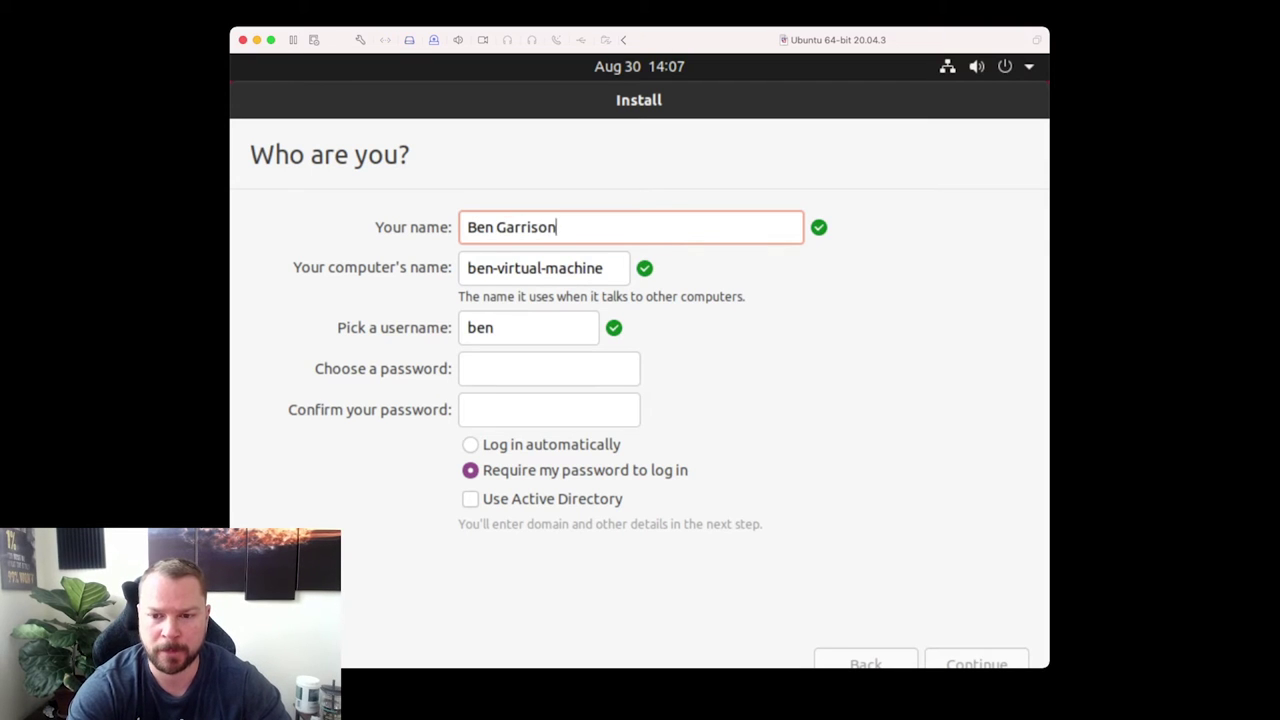
pyautogui.press('Tab')
pyautogui.press('Tab')
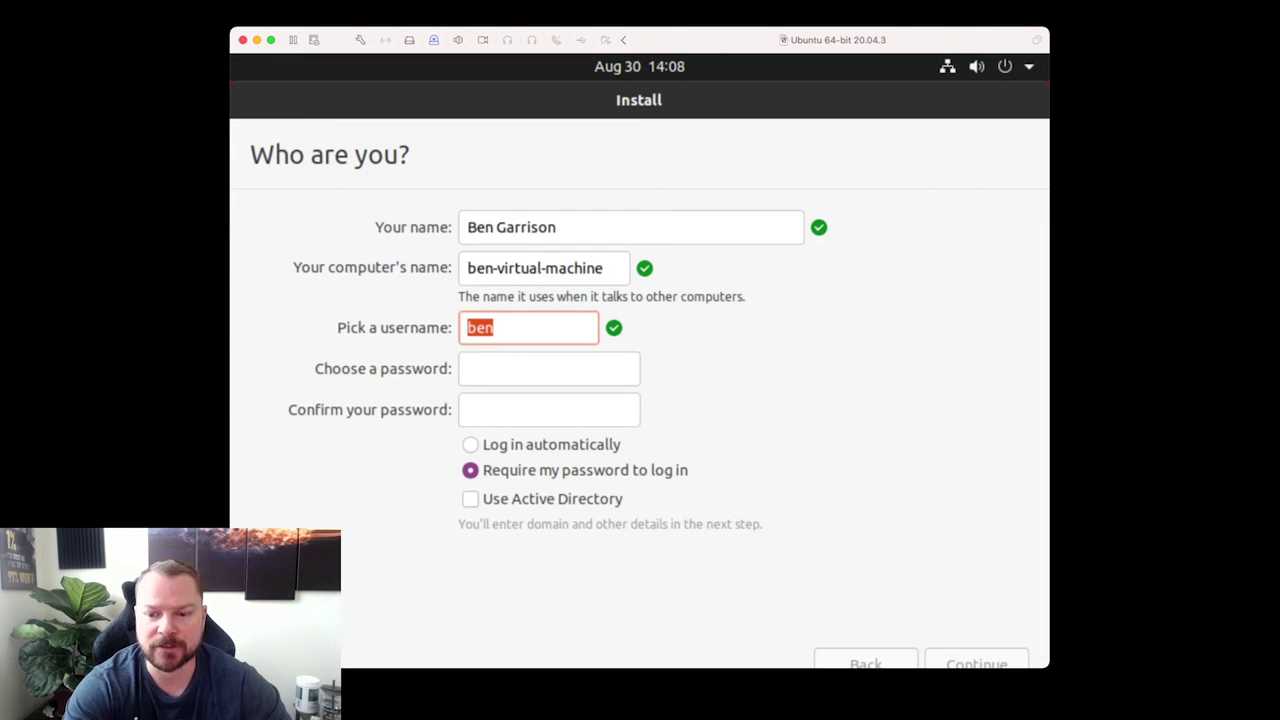
pyautogui.write('bengarrison')
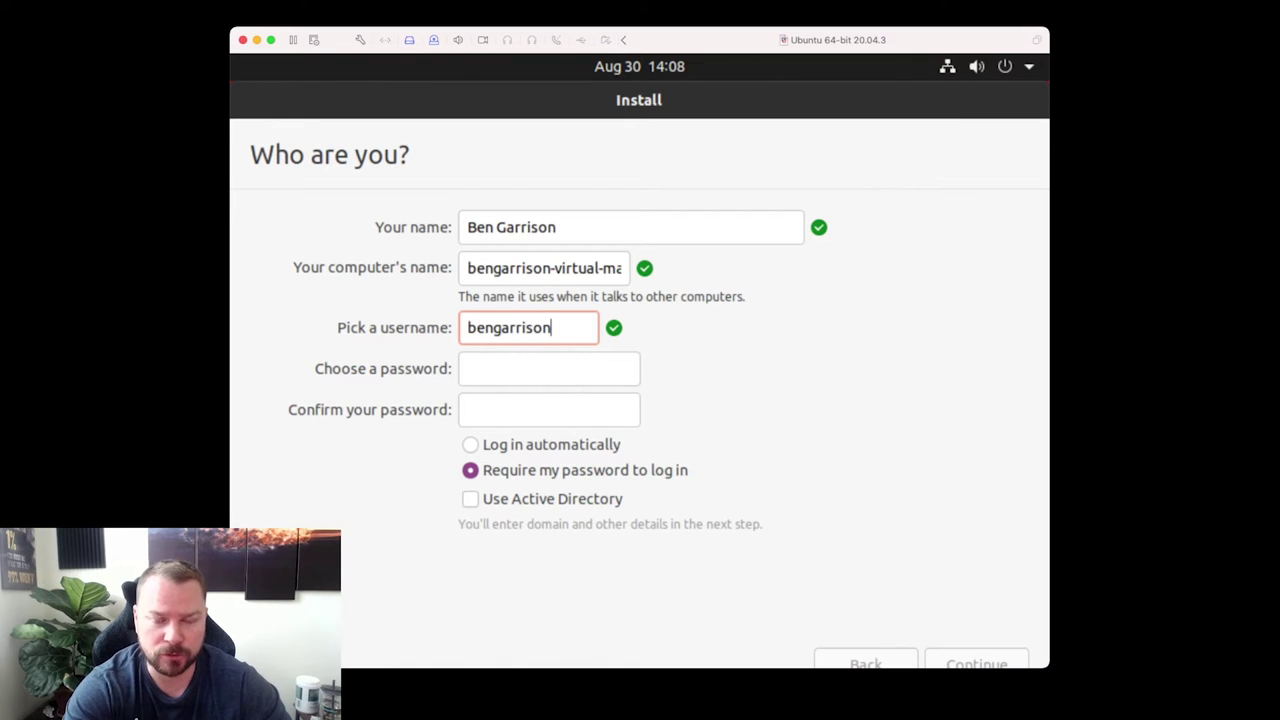
# Enter and confirm the account password, keep it required at login, and continue the installation.
pyautogui.press('Tab')
pyautogui.write('●●●')
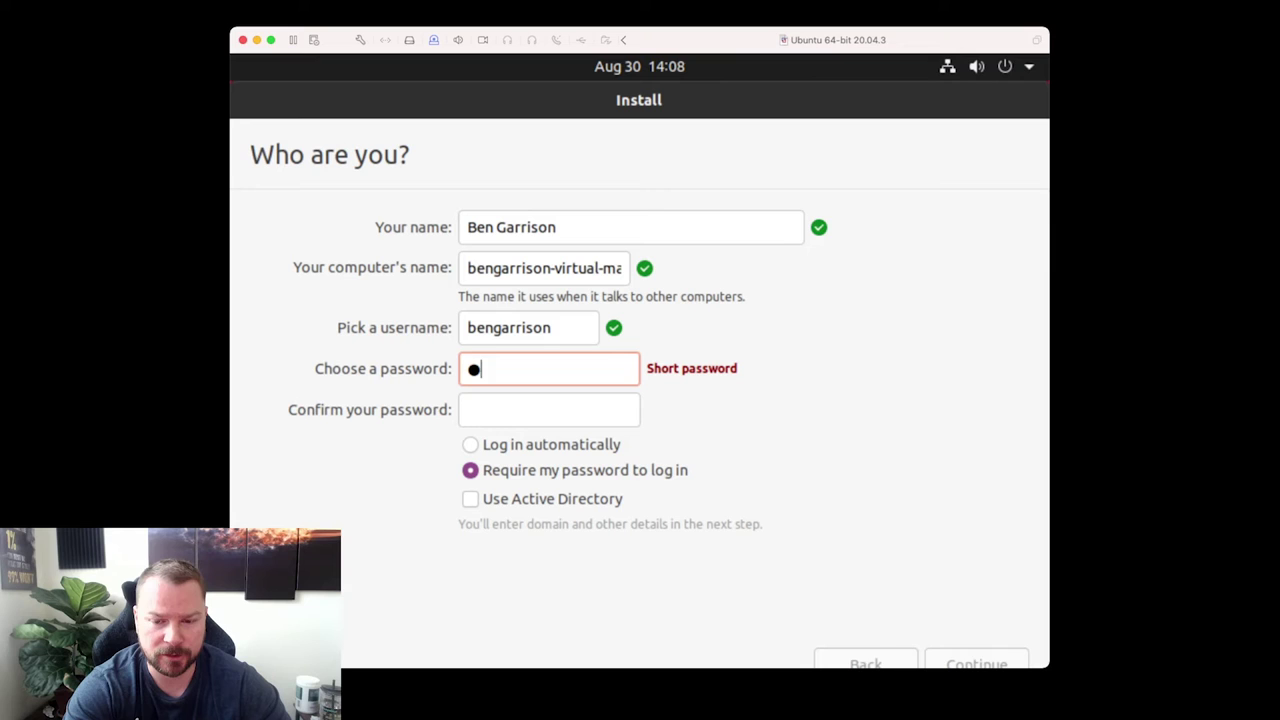
pyautogui.write('●●●●●●')
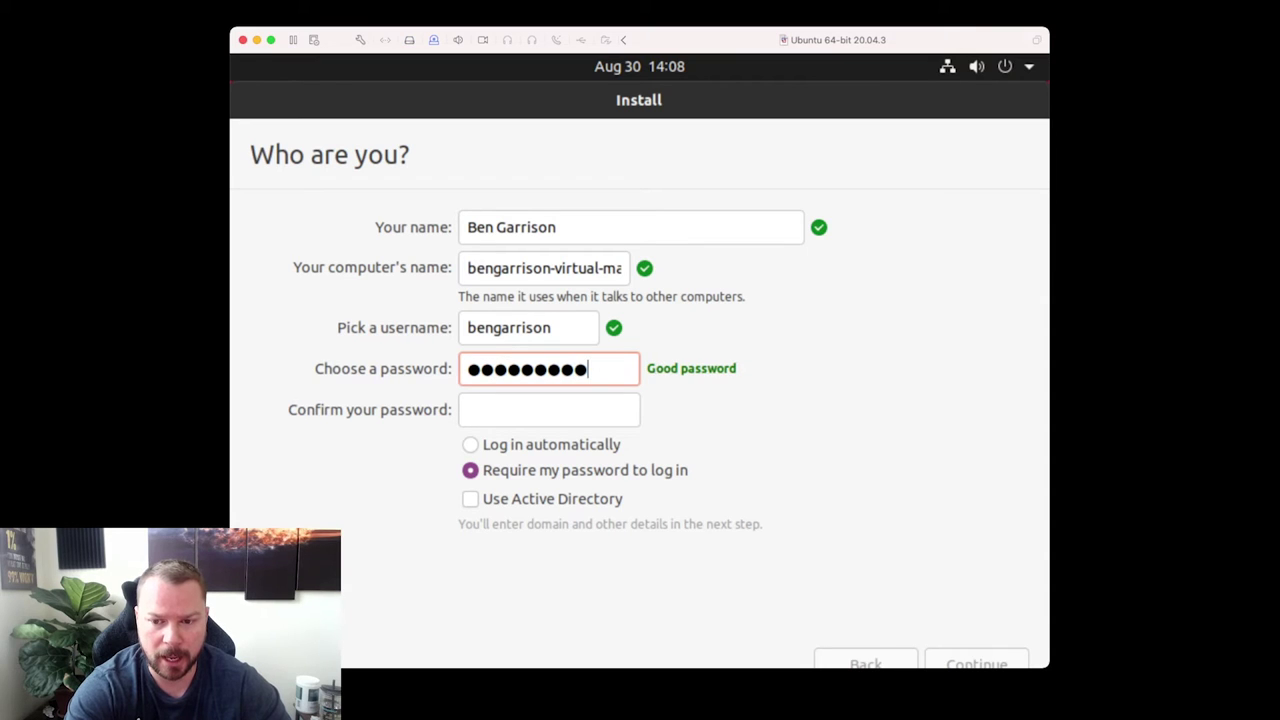
pyautogui.press('Tab')
pyautogui.write('●●●••••••')
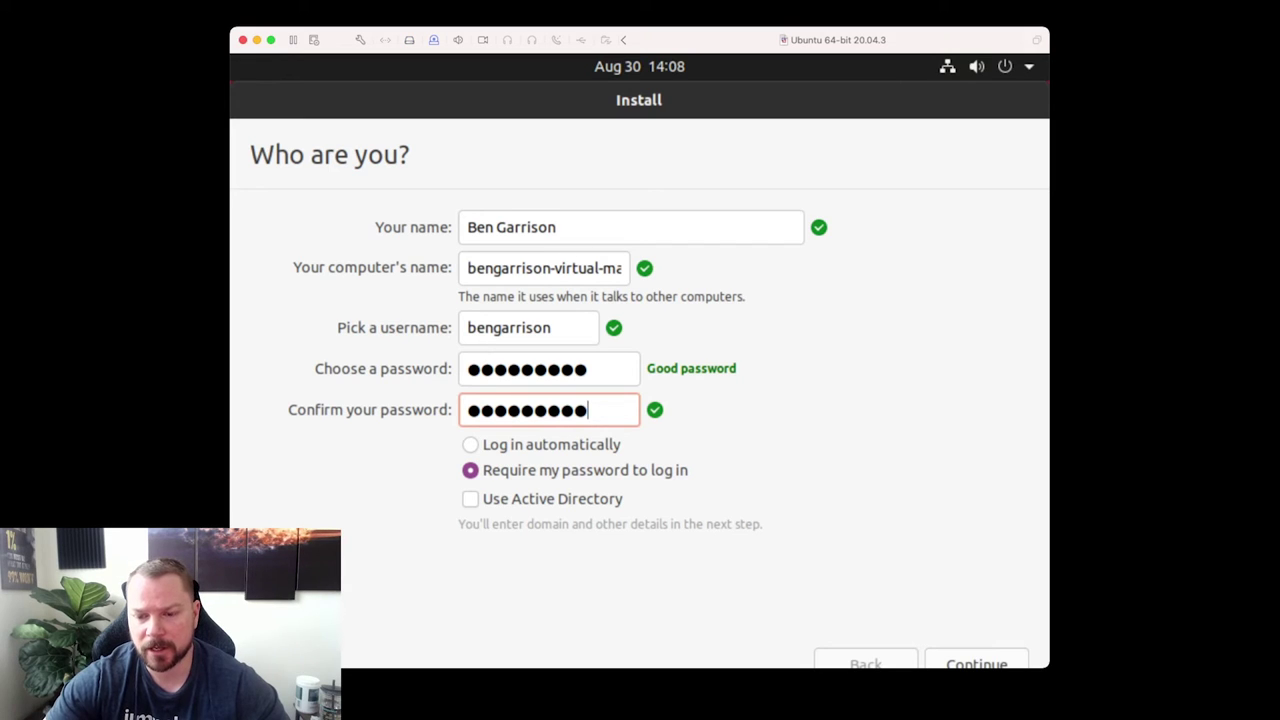
pyautogui.press('Return')
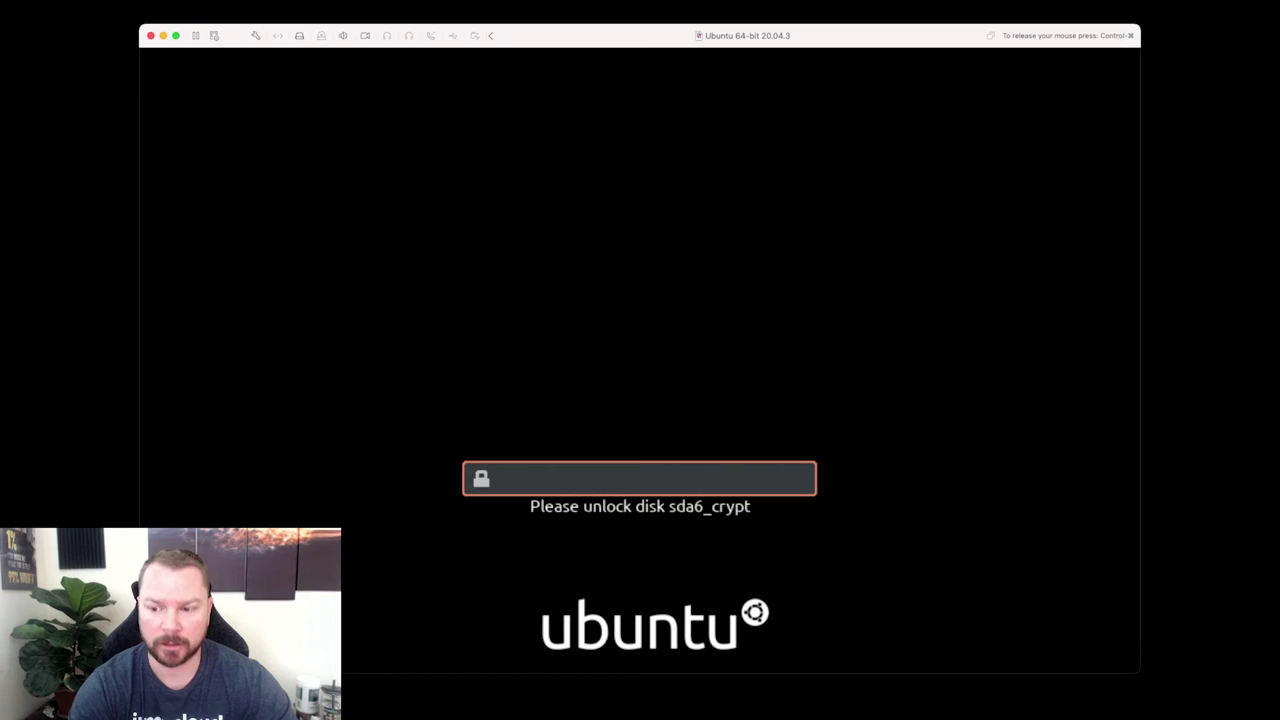
# Unlock the encrypted disk sda6_crypt with the security key and log in to Ubuntu with the account password.
pyautogui.write('************')
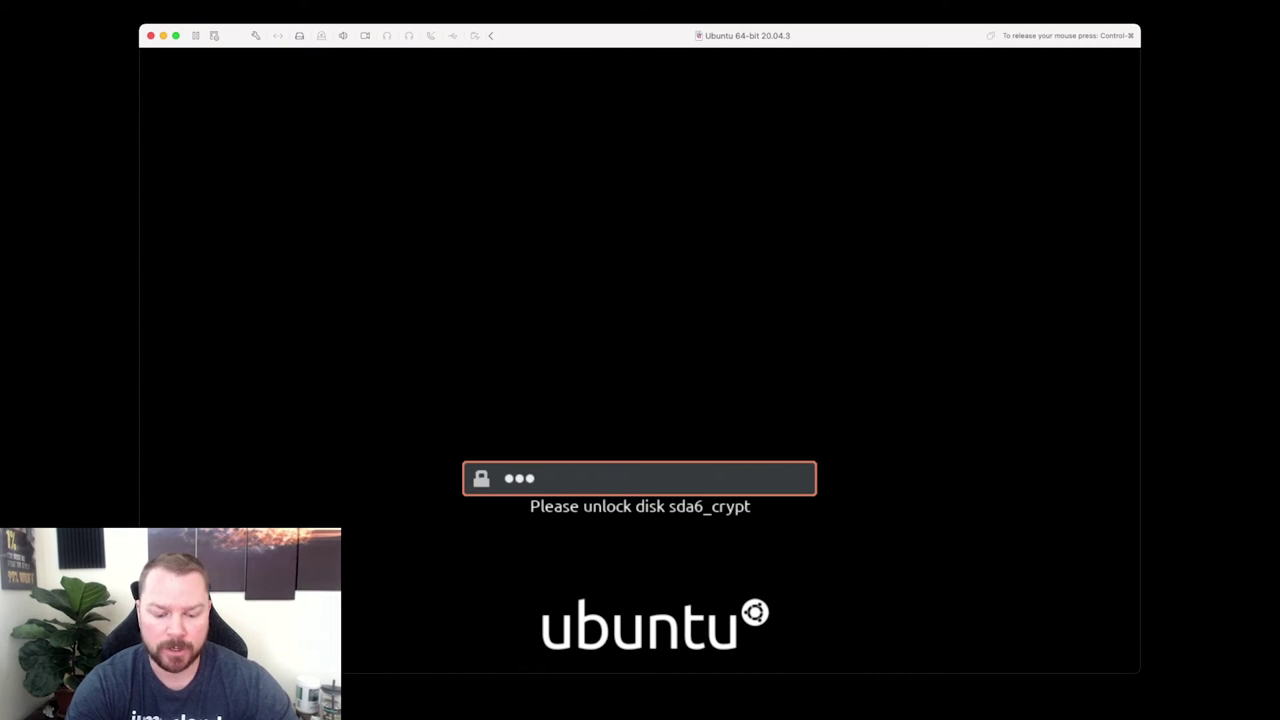
pyautogui.press('Return')
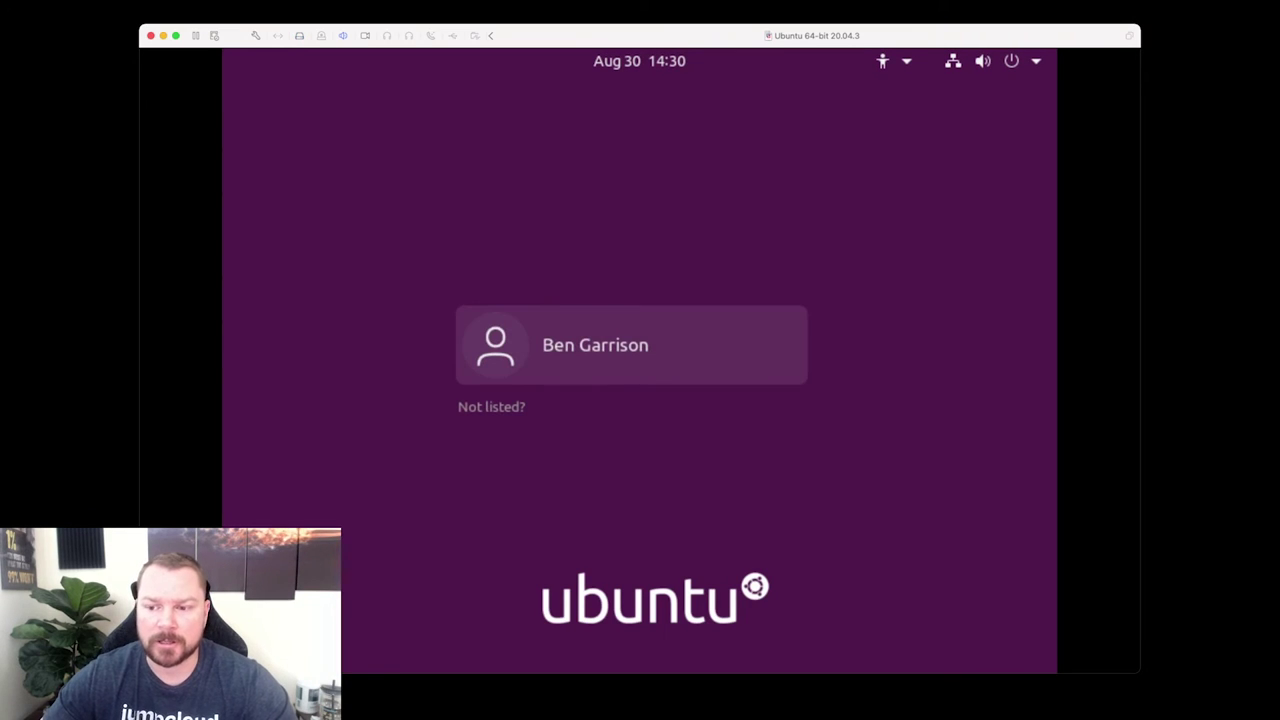
pyautogui.press('Return')
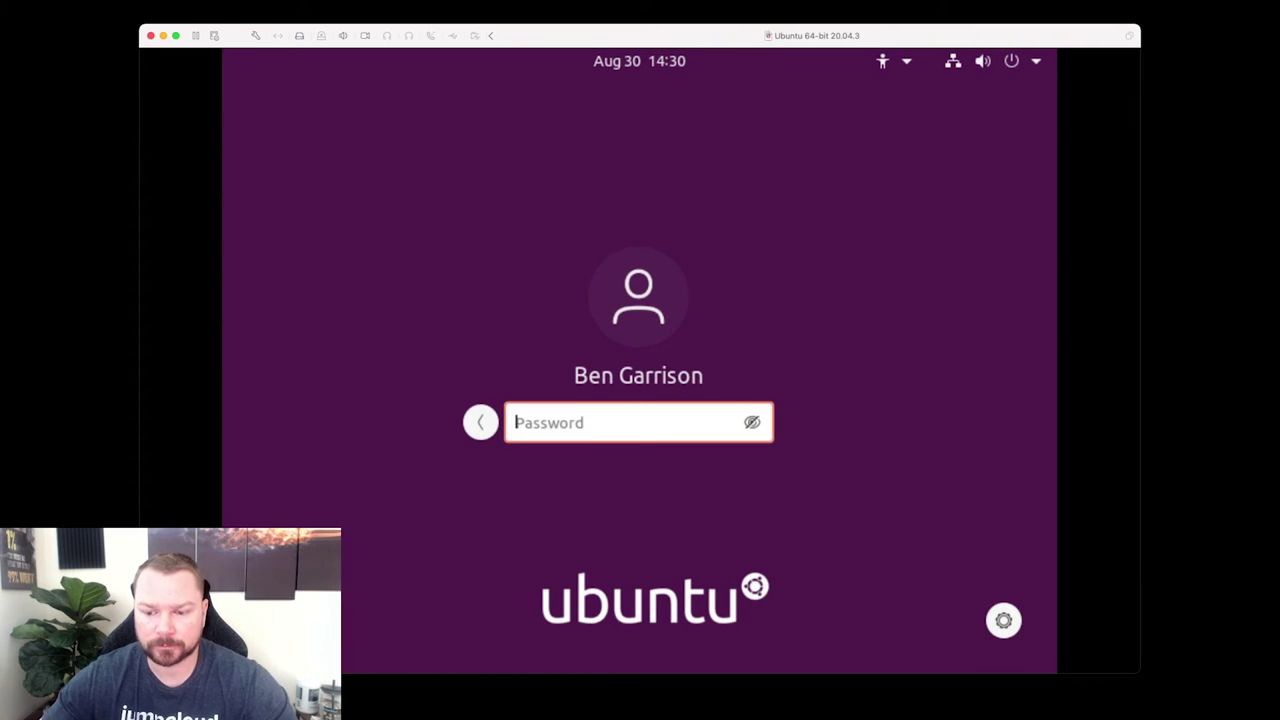
pyautogui.write('**********')
pyautogui.press('Return')
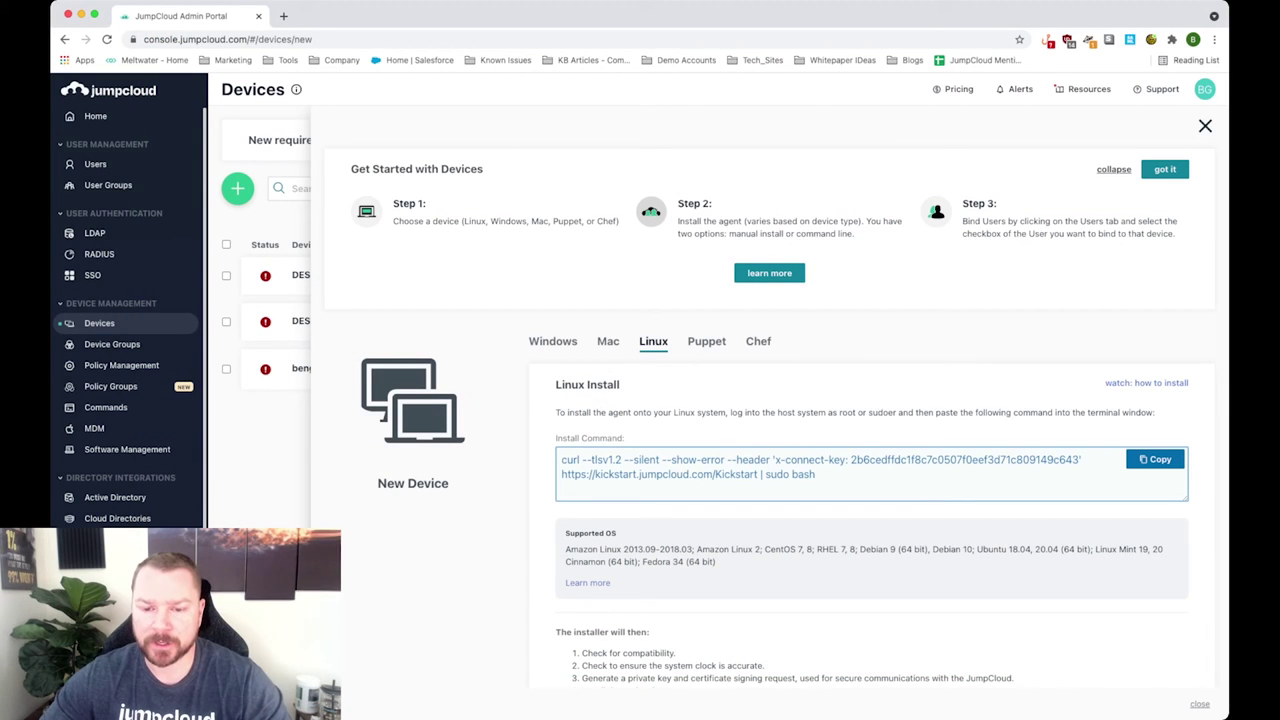
# In the JumpCloud Admin Portal, reopen the new device setup and copy the Linux agent install command.
pyautogui.press('Escape')
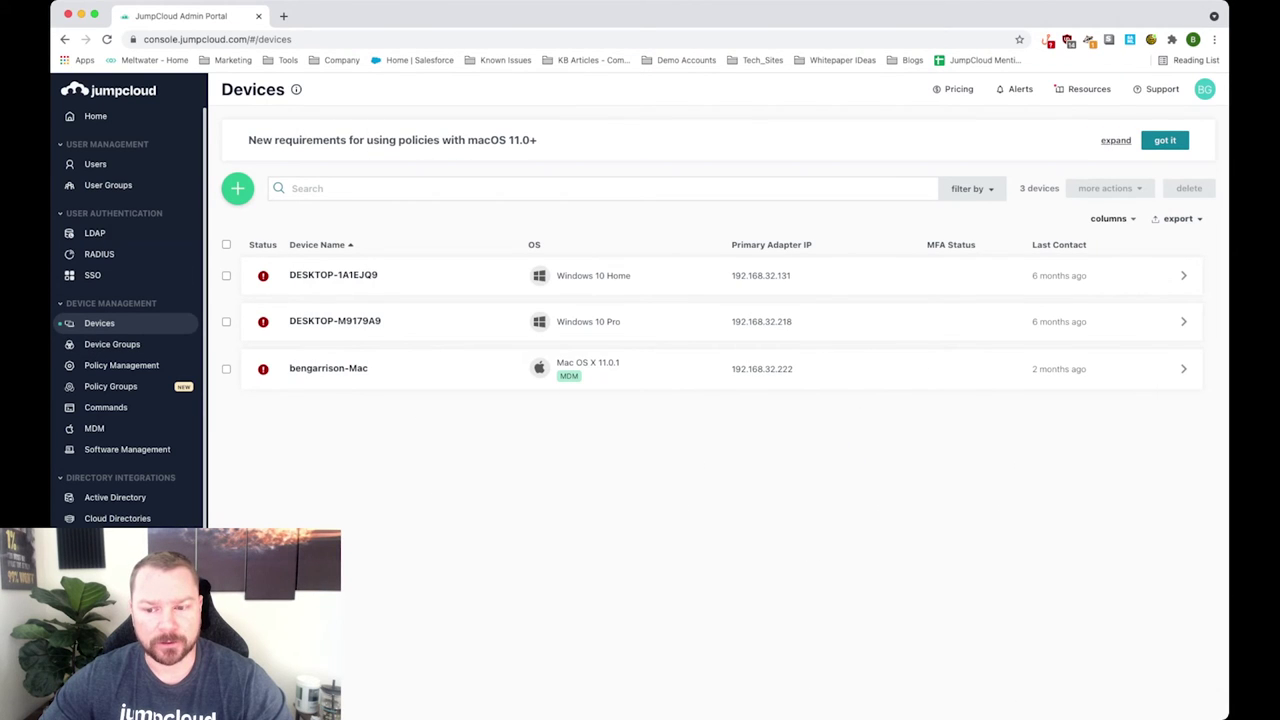
pyautogui.click(237, 188)
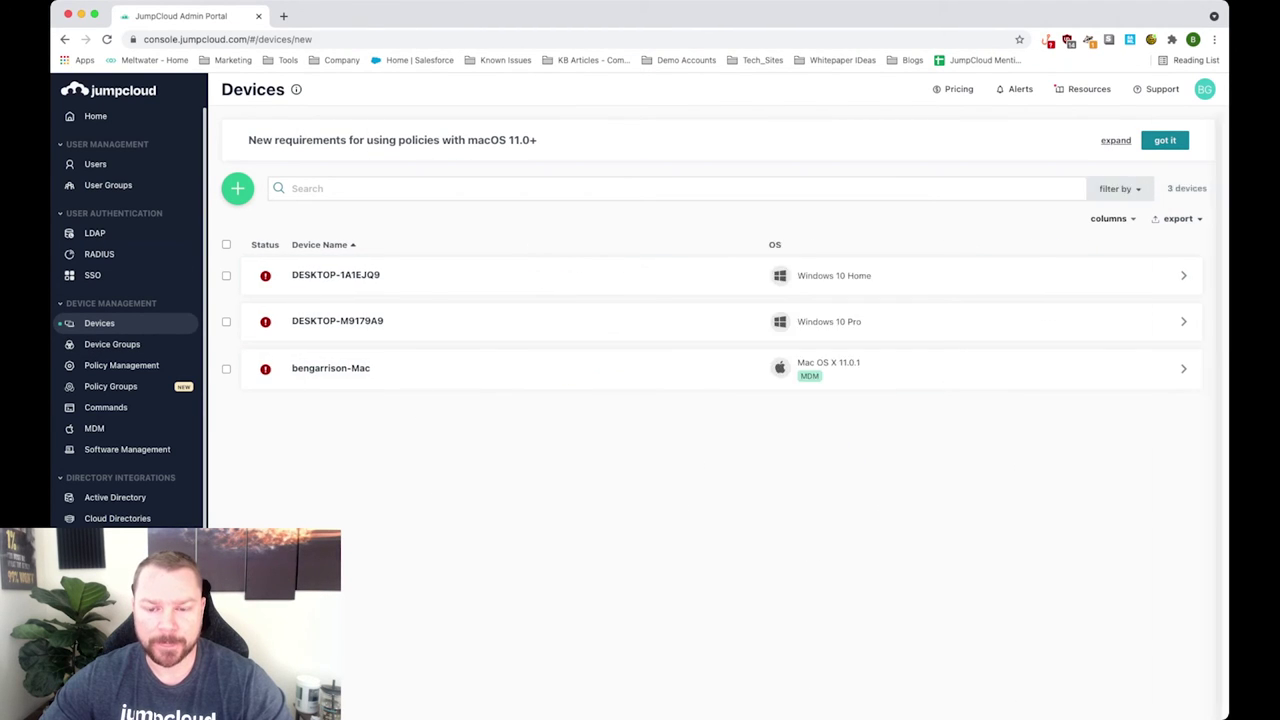
pyautogui.click(653, 341)
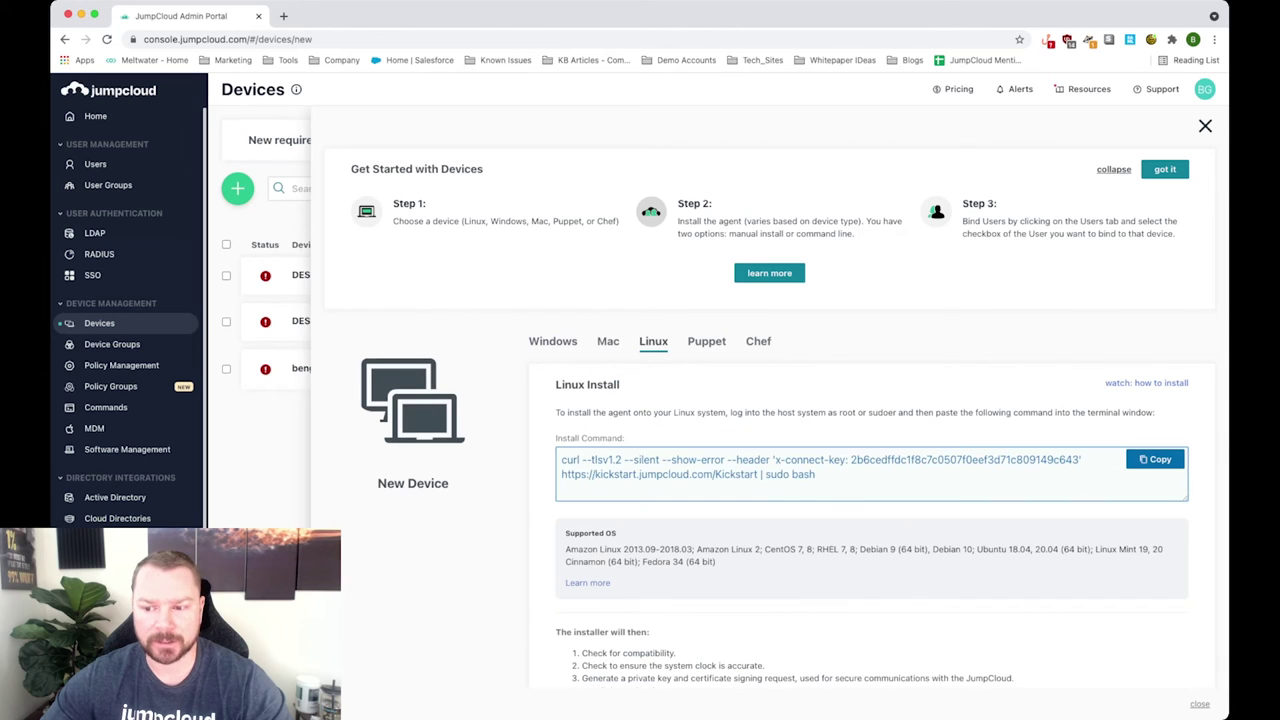
pyautogui.click(1154, 459)
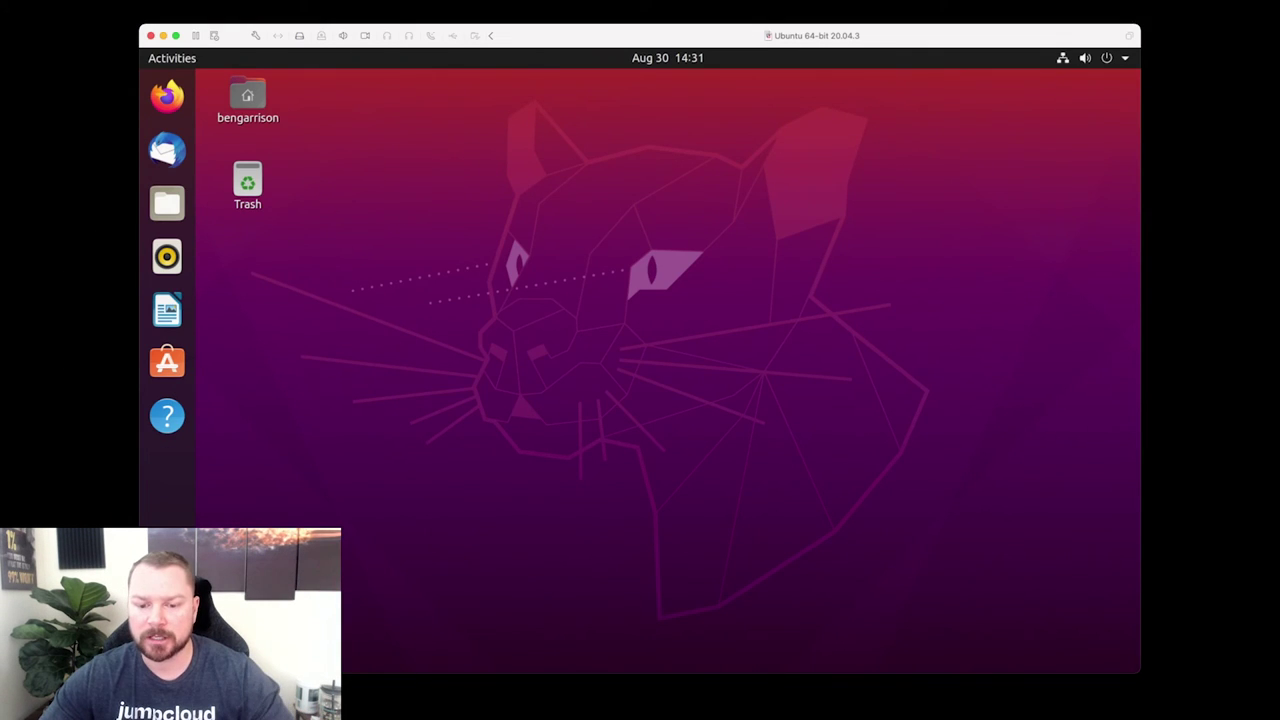
# In the Ubuntu virtual machine, open a terminal and try to run the copied JumpCloud install command with its connect key, supplying the sudo password.
pyautogui.click(167, 645)
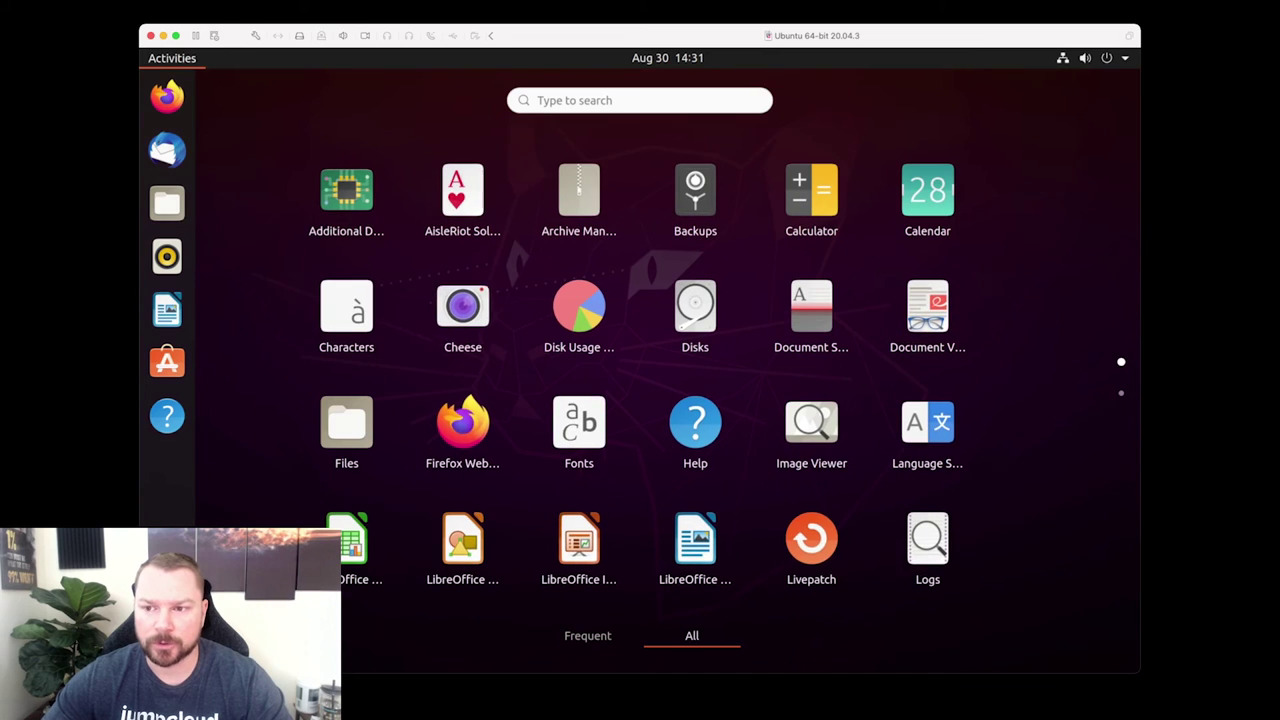
pyautogui.write('ter')
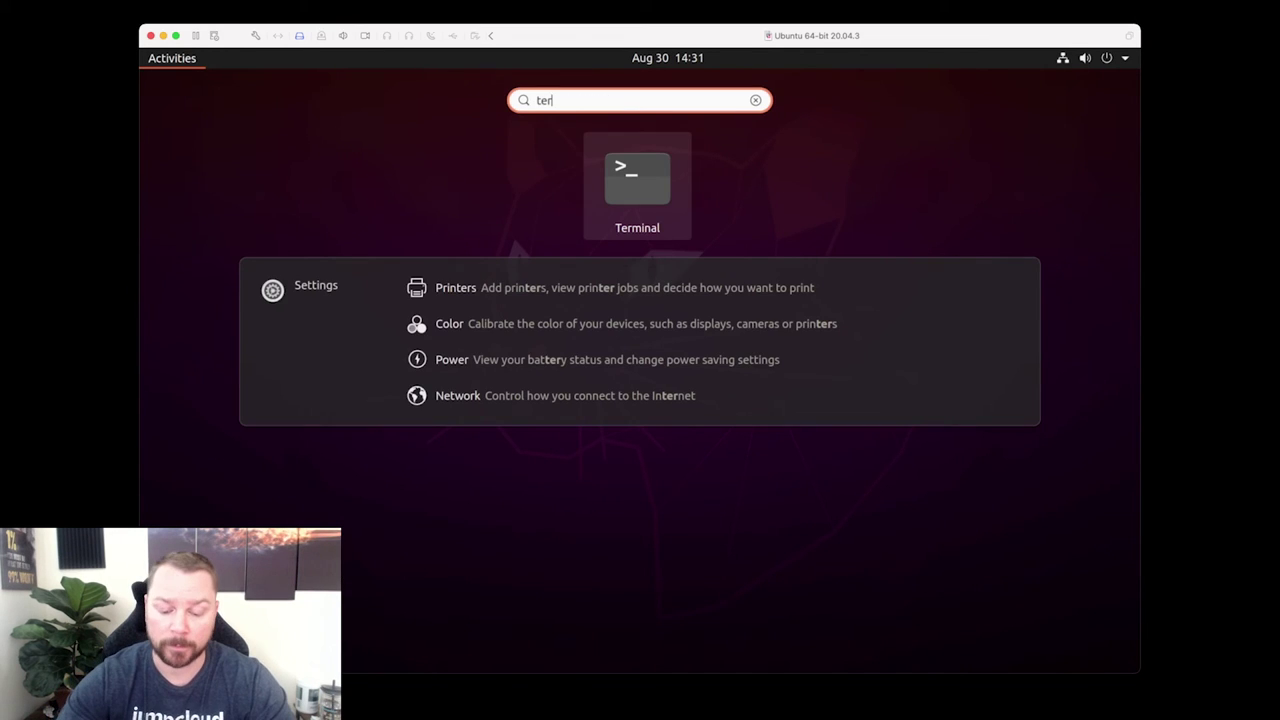
pyautogui.press('Return')
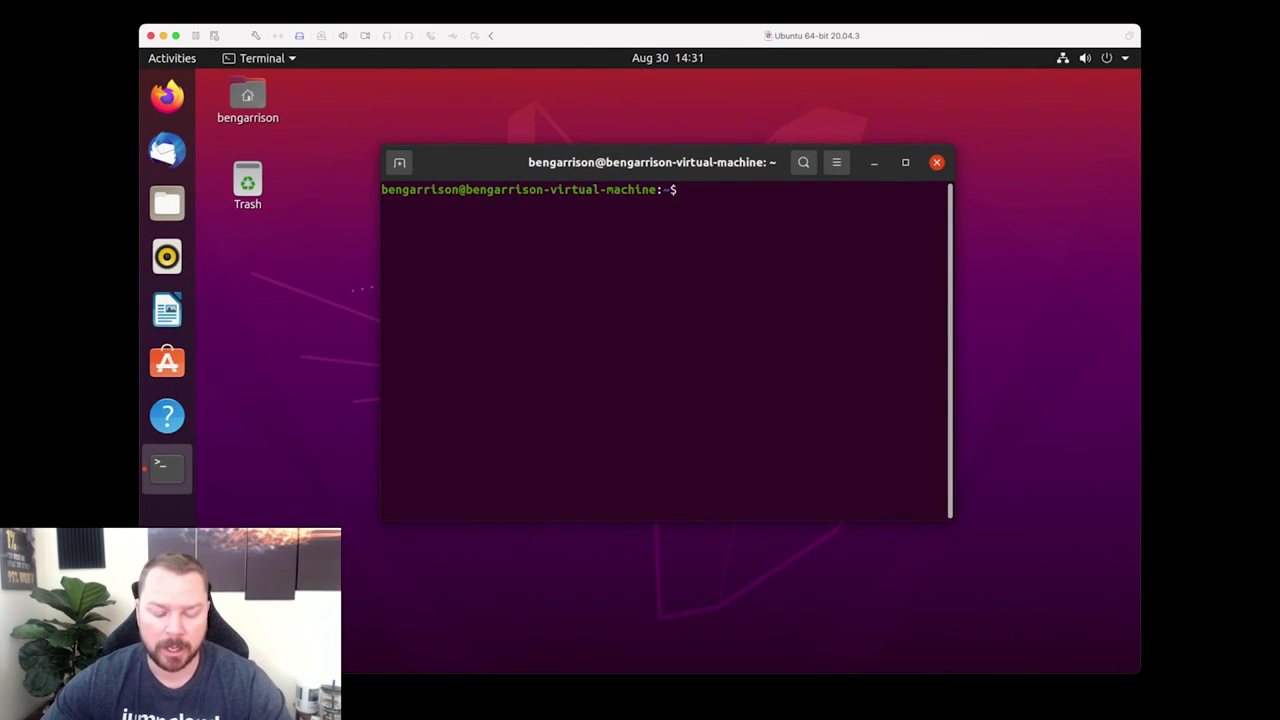
pyautogui.rightClick(686, 192)
pyautogui.click(722, 242)
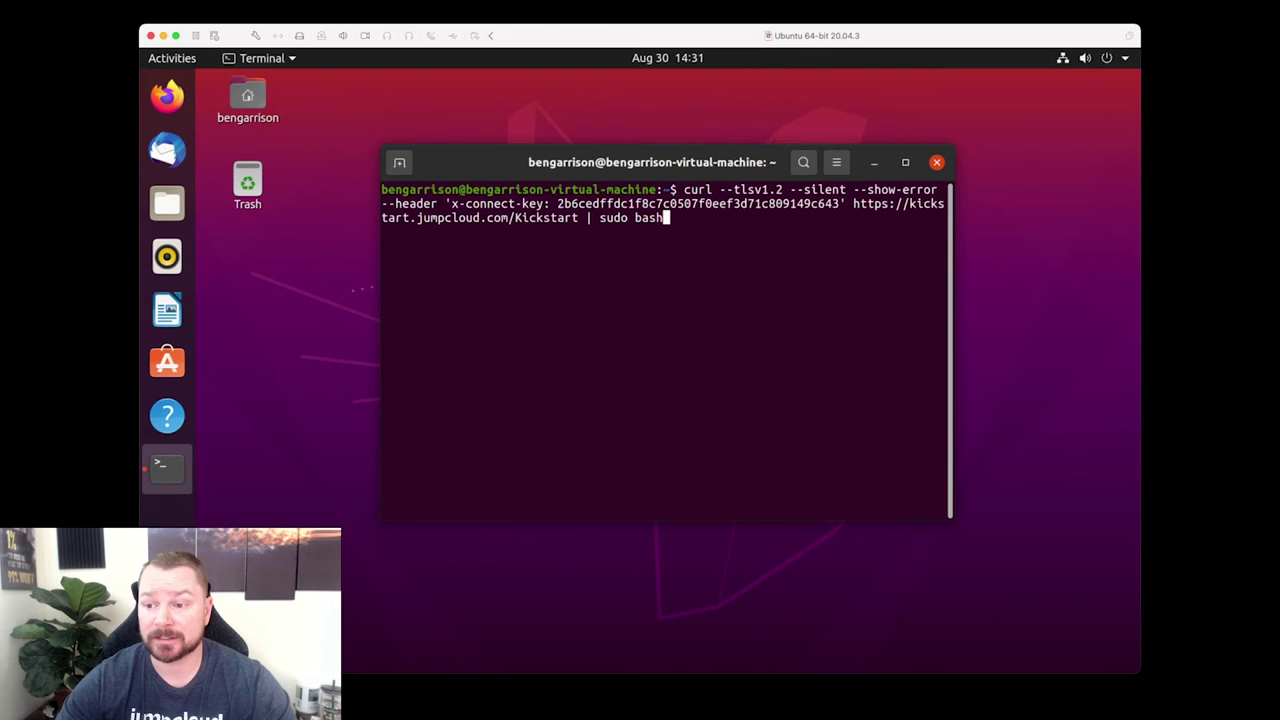
pyautogui.press('Return')
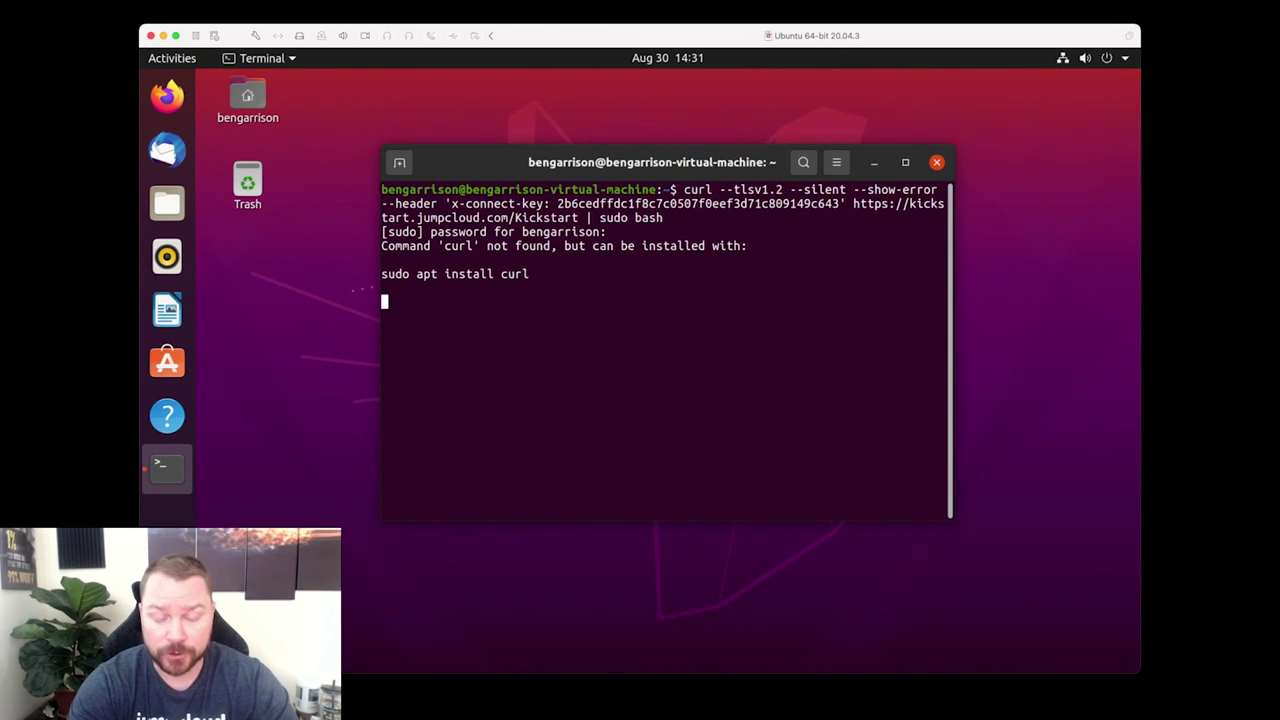
pyautogui.press('Return')
# Install curl with "sudo apt install curl", authenticating with the sudo password.
pyautogui.write('sudo')
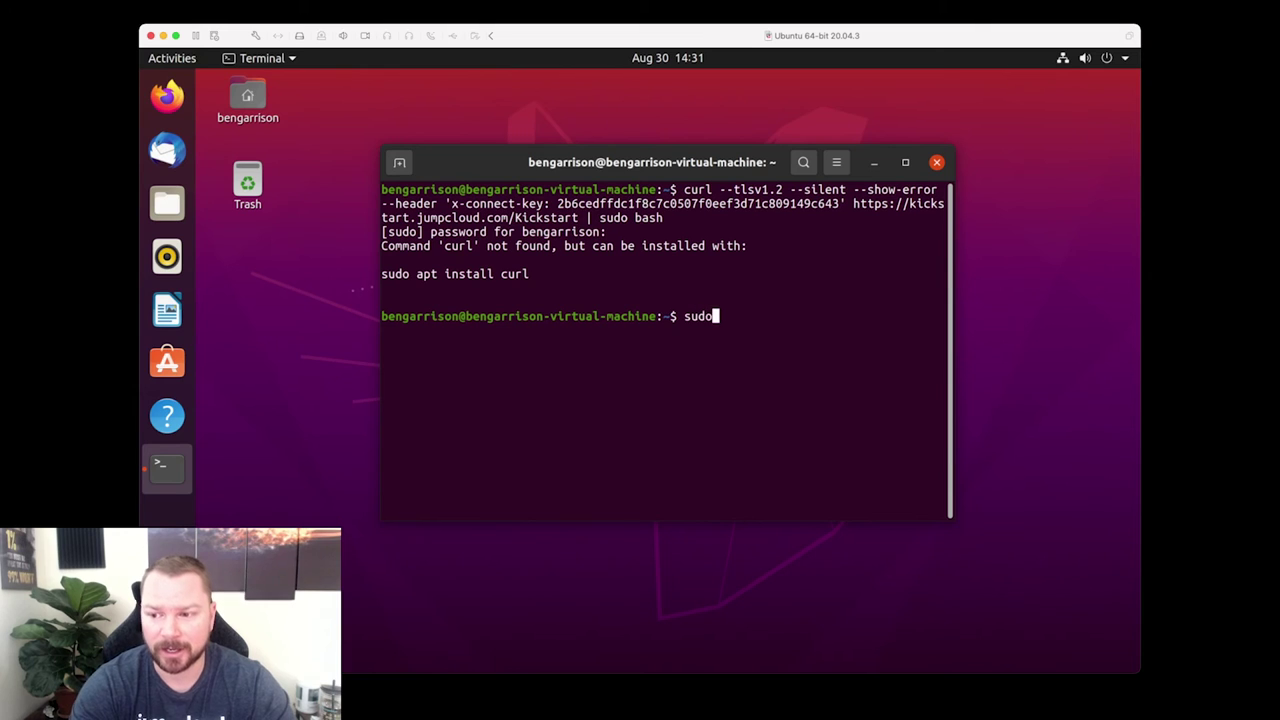
pyautogui.write(' apt install curl')
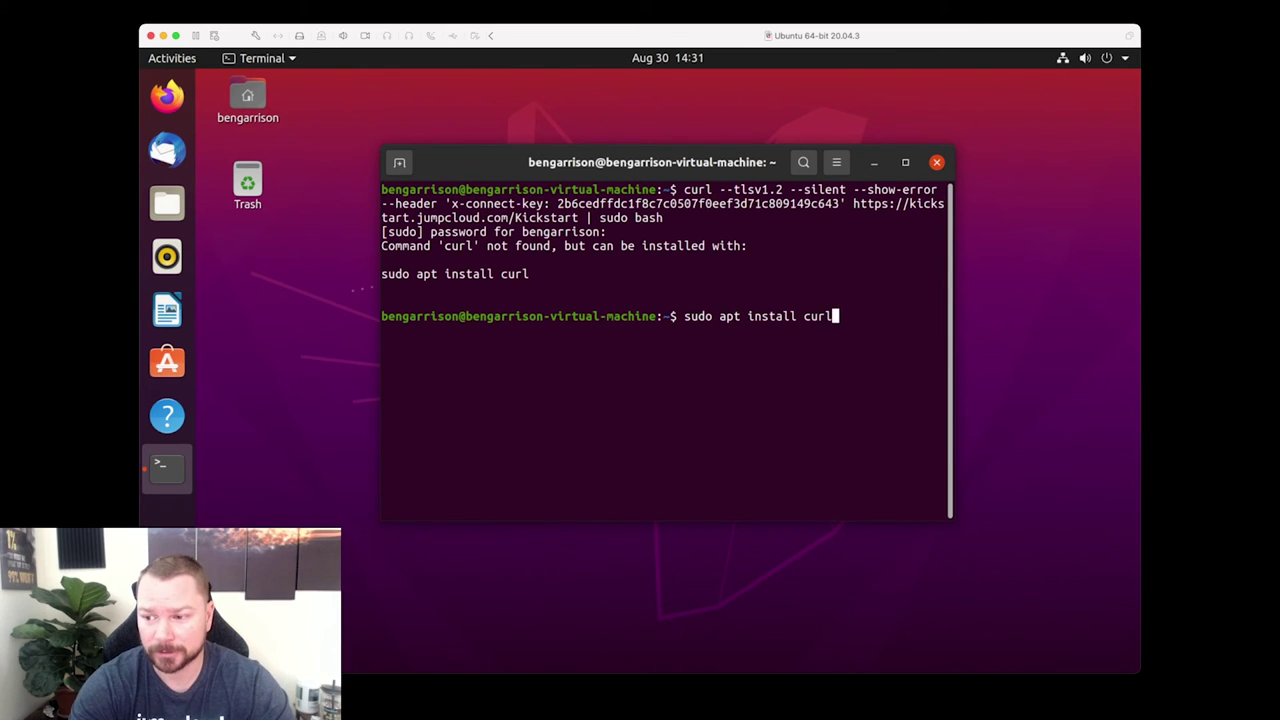
pyautogui.press('Return')
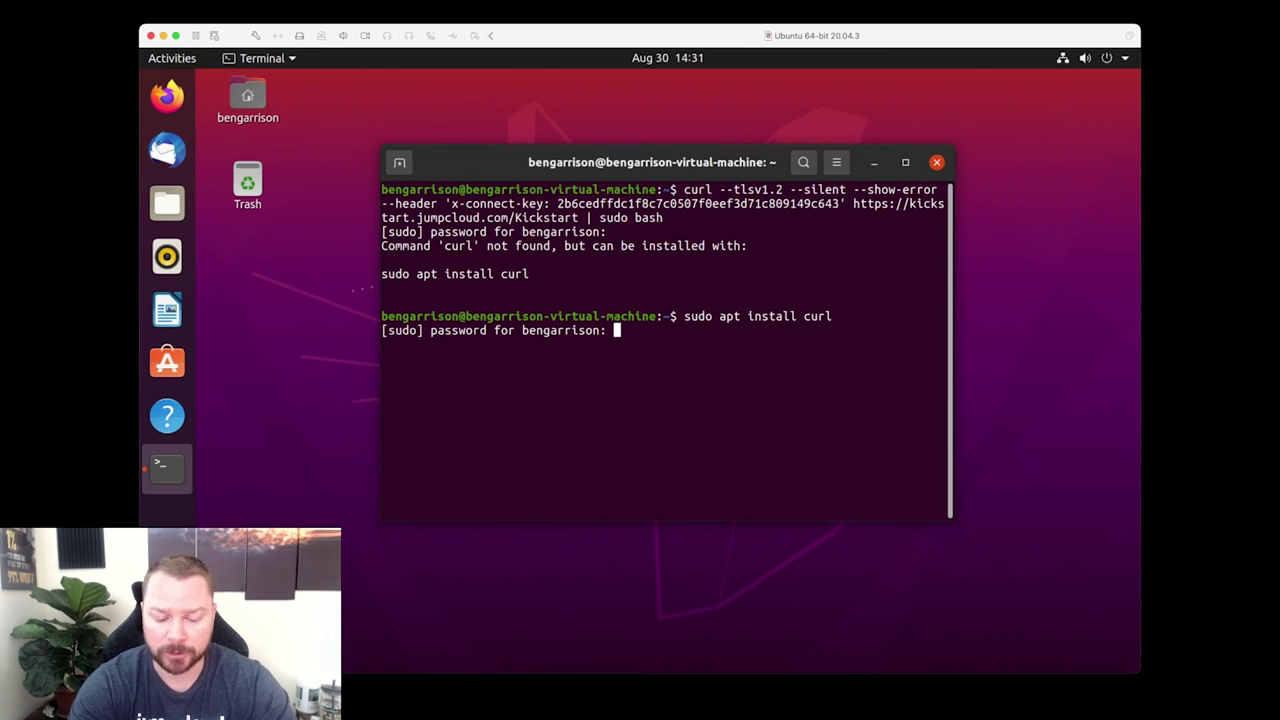
pyautogui.press('Return')
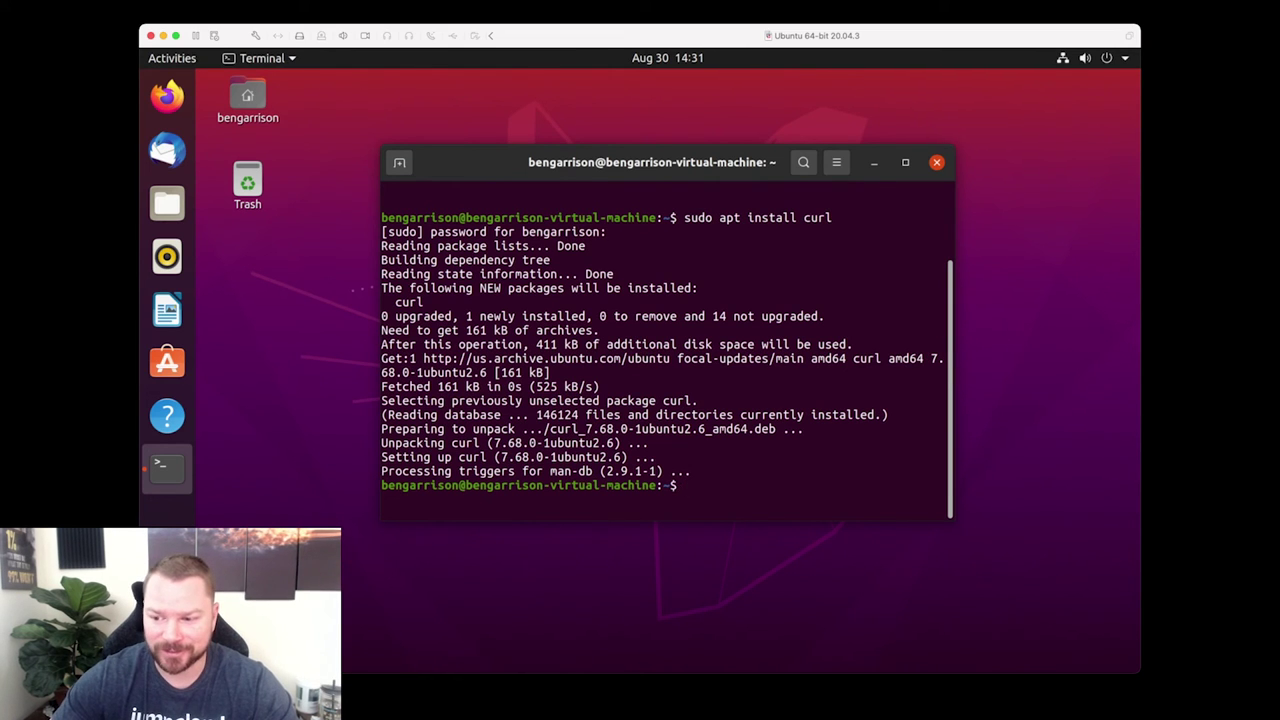
# Run the copied JumpCloud agent install command again with its connect key, and review the installer output through completion.
pyautogui.rightClick(689, 489)
pyautogui.click(726, 538)
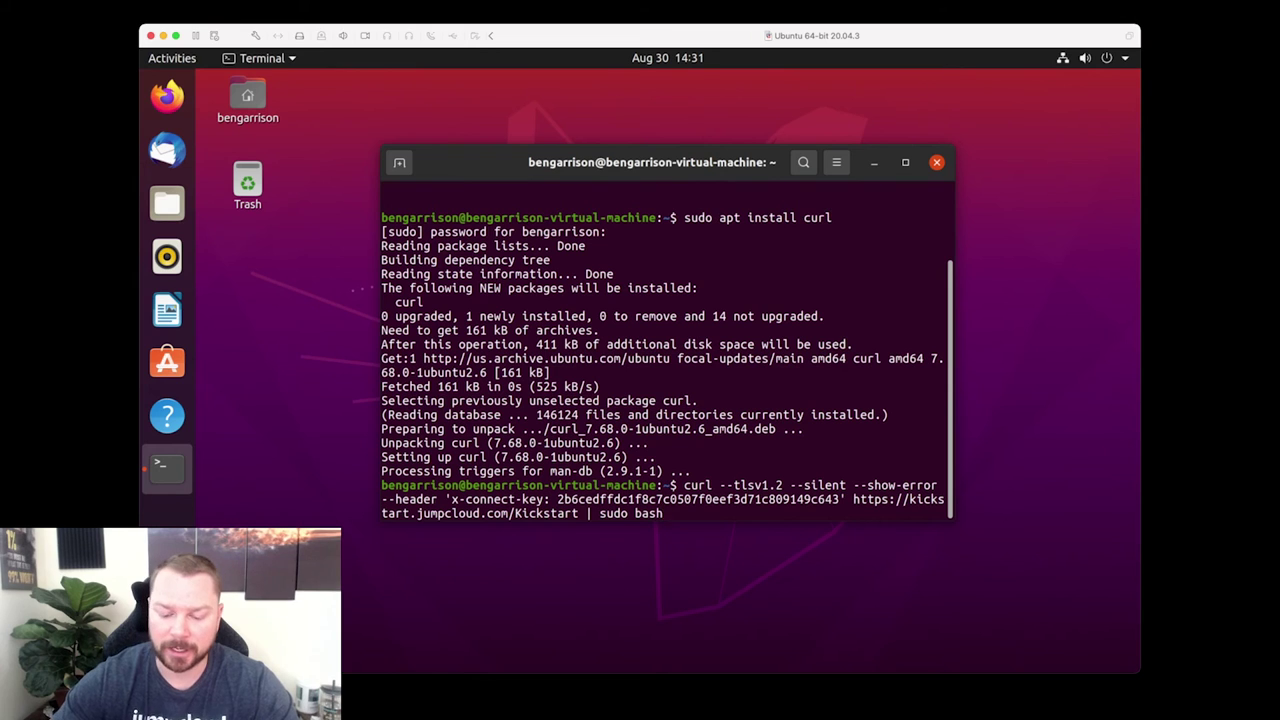
pyautogui.press('Return')
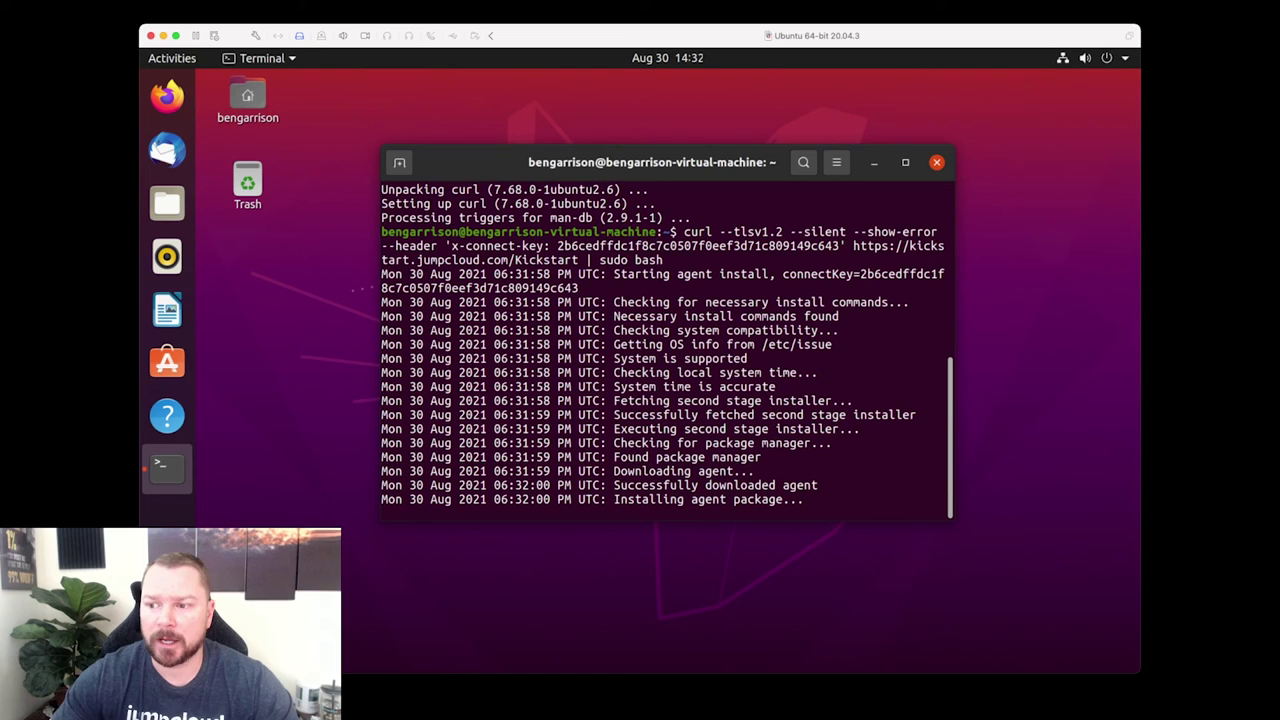
pyautogui.moveTo(557, 246); pyautogui.dragTo(840, 246)
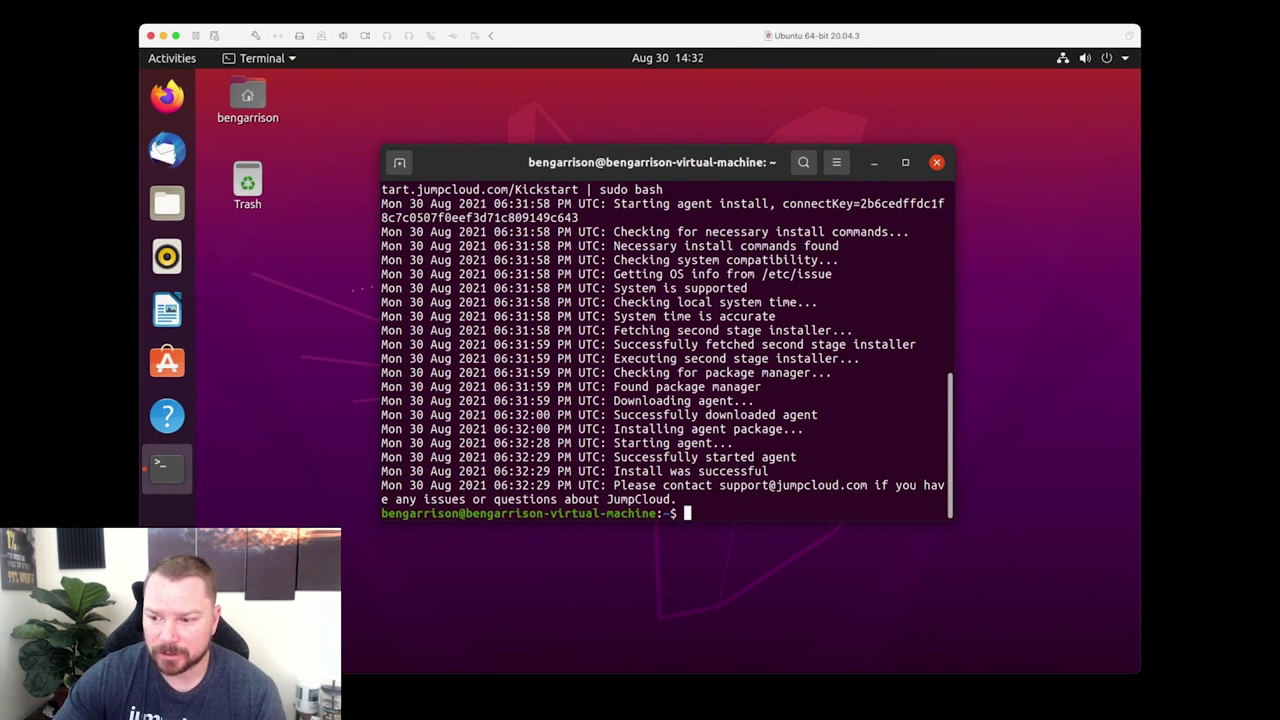
pyautogui.moveTo(649, 485); pyautogui.dragTo(783, 485)
pyautogui.moveTo(628, 471); pyautogui.dragTo(748, 471)
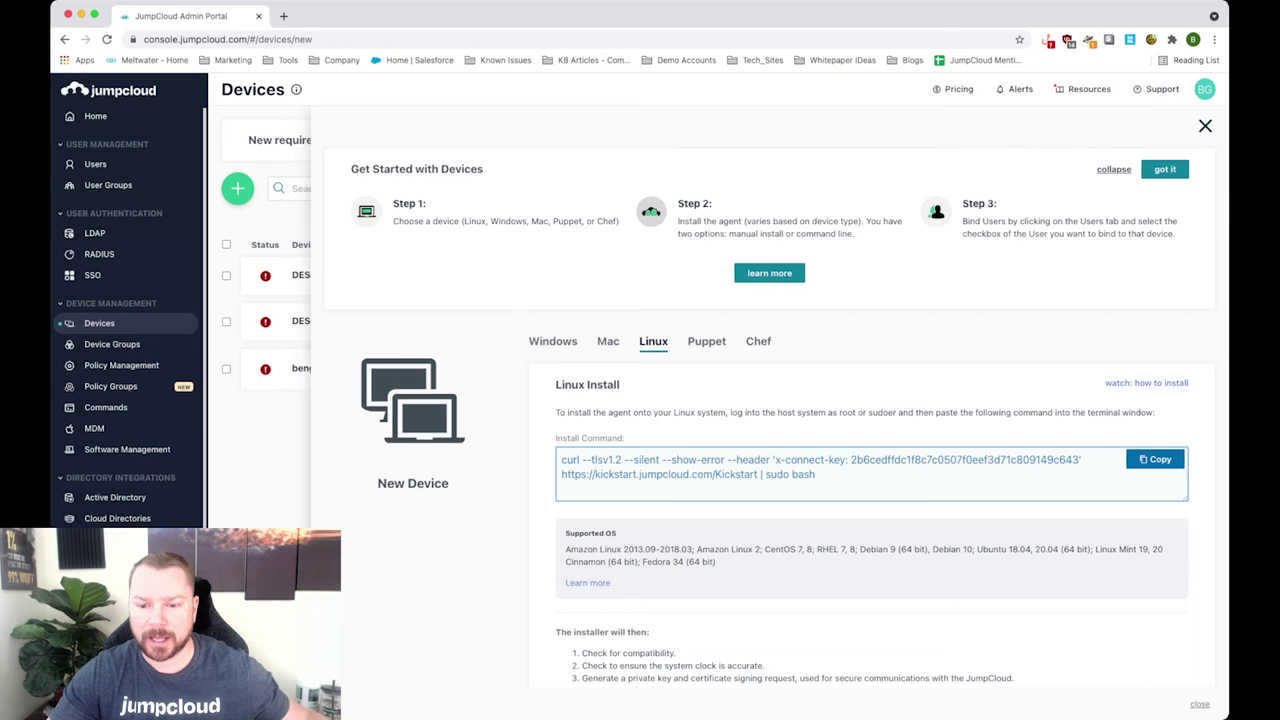
# In the JumpCloud Admin Portal, leave the new device setup, refresh the device list and open the Ubuntu 20.04 device's details.
pyautogui.press('Escape')
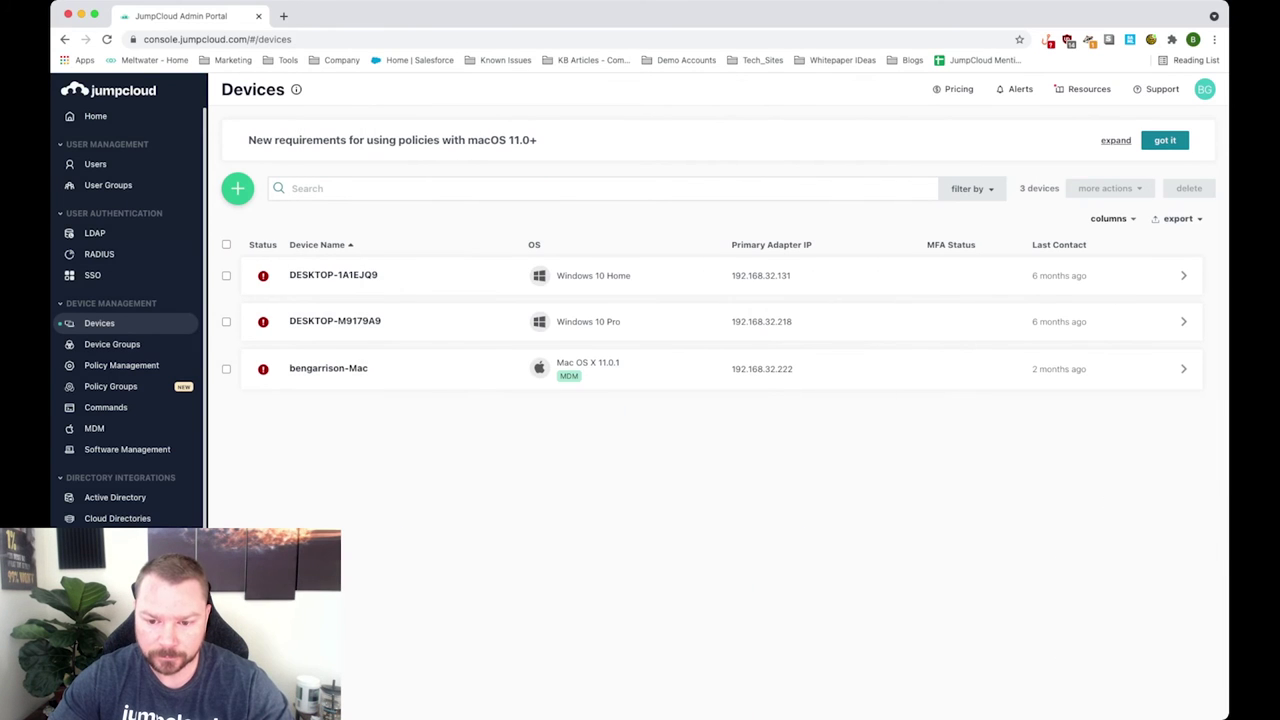
pyautogui.click(107, 39)
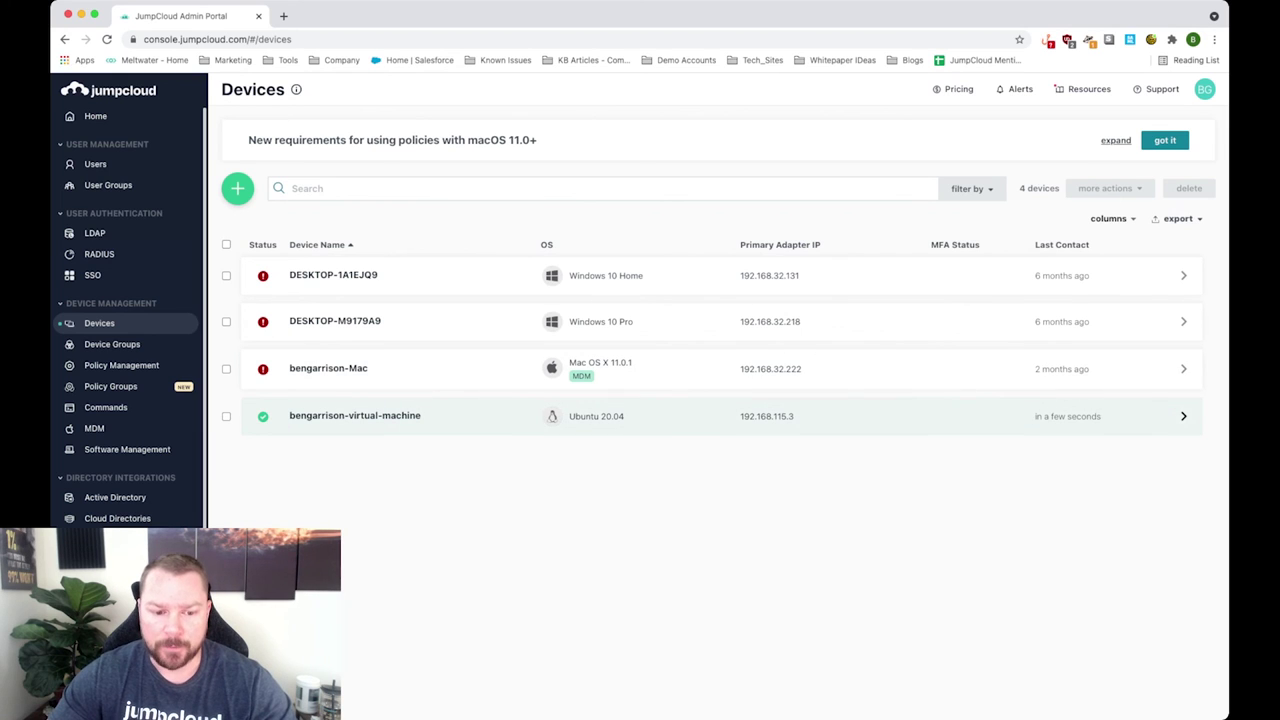
pyautogui.click(354, 415)
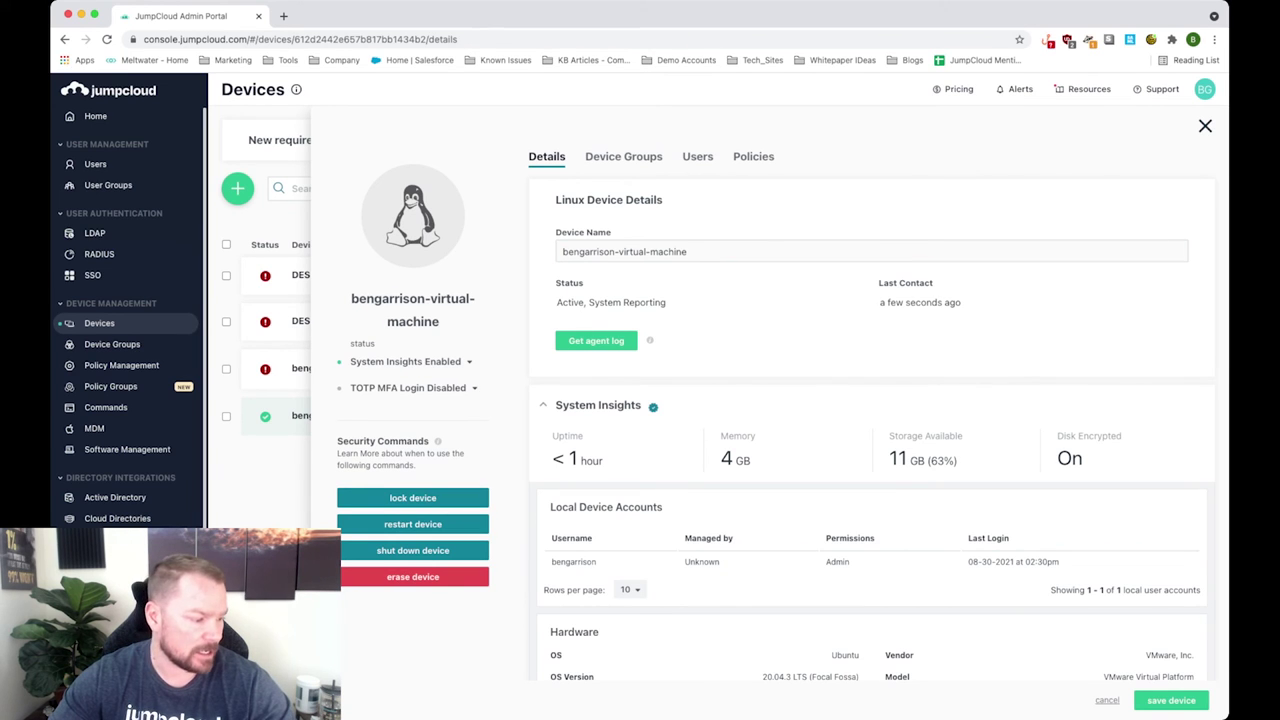
# Check Disk Encrypted in System Insights, and examine the Disk Encryption details for /dev/dm-2, /dev/dm-1 and /dev/dm-0.
pyautogui.moveTo(1056, 436)
pyautogui.mouseDown()
pyautogui.moveTo(1122, 436)
pyautogui.moveTo(1057, 458)
pyautogui.mouseUp()
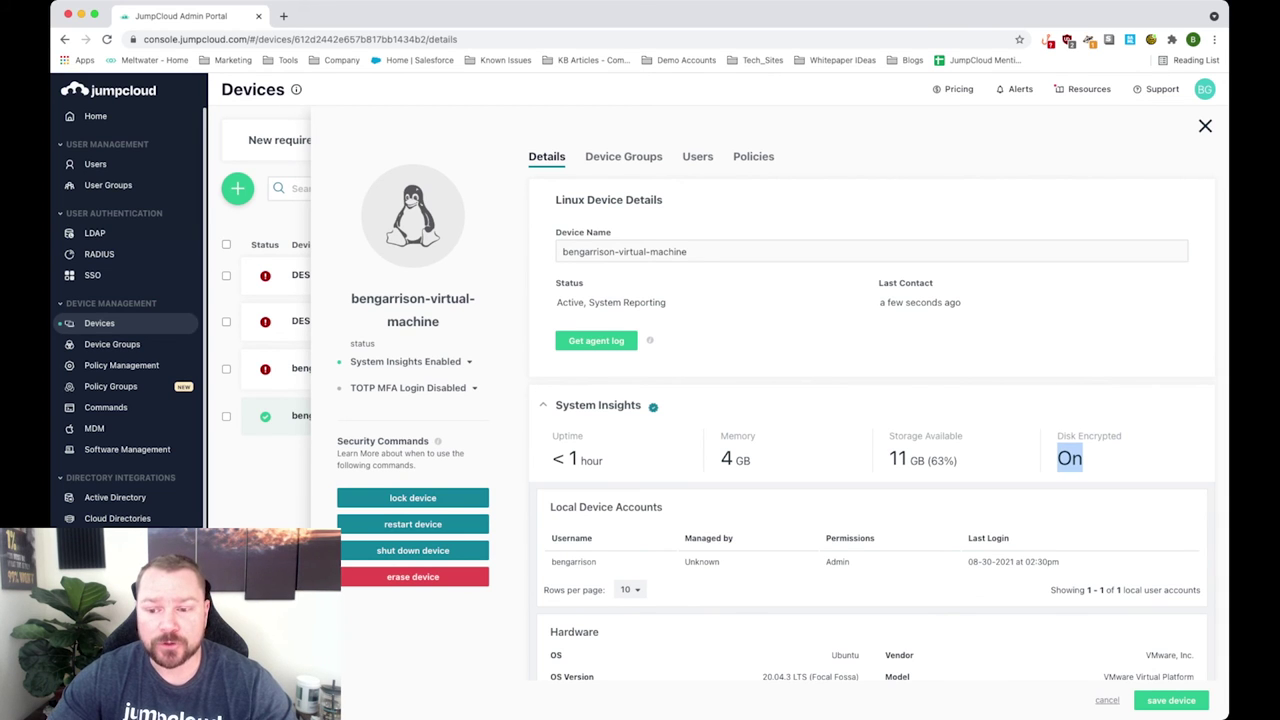
pyautogui.scroll(-5, 870, 430)
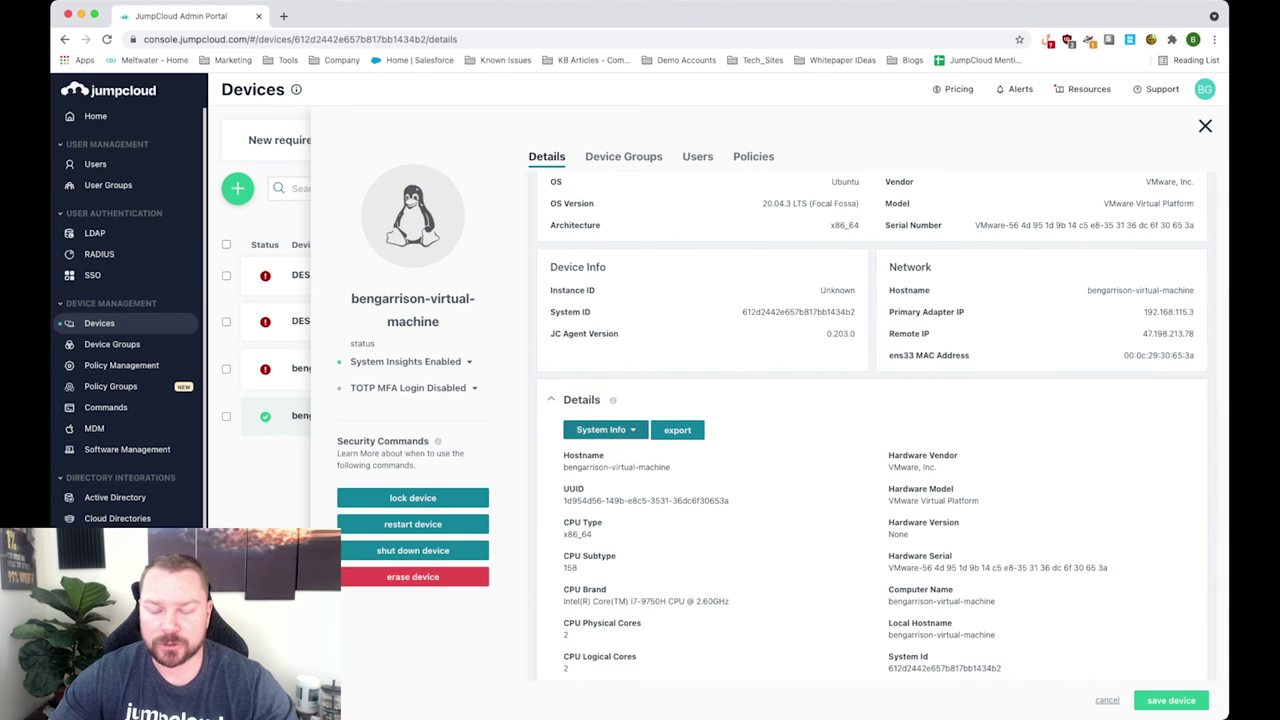
pyautogui.click(605, 429)
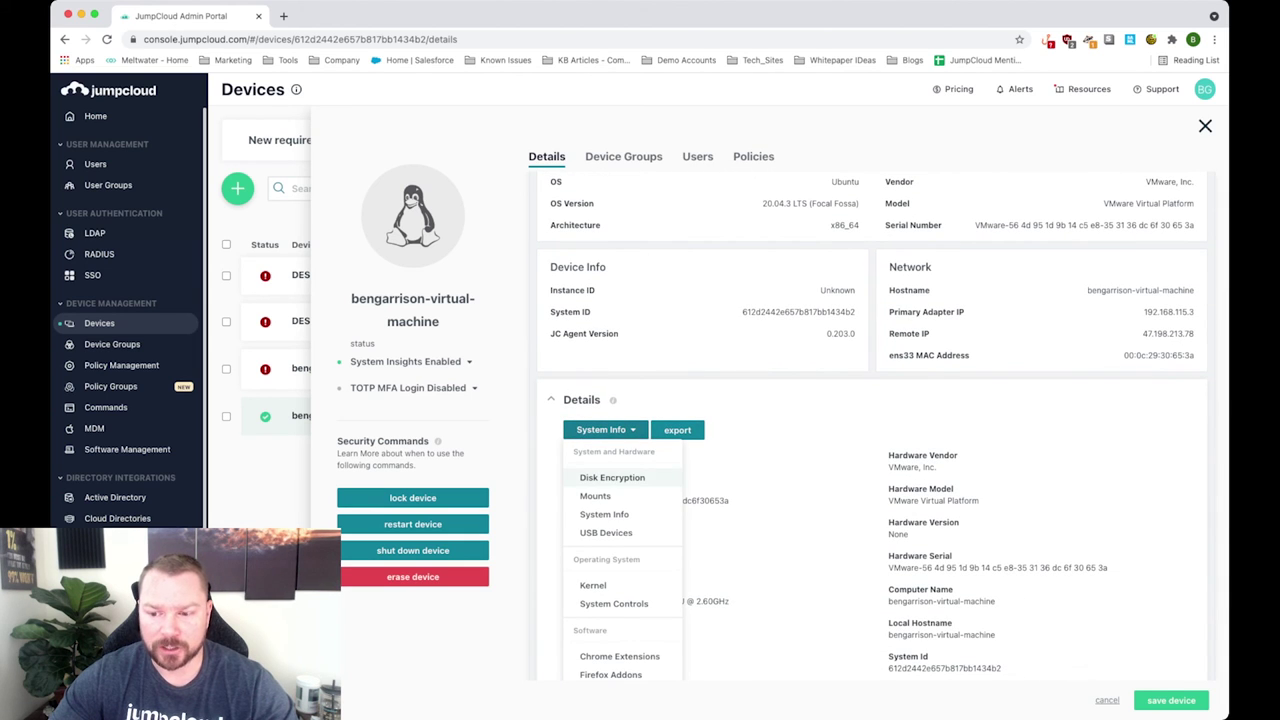
pyautogui.click(612, 477)
pyautogui.scroll(-2, 870, 430)
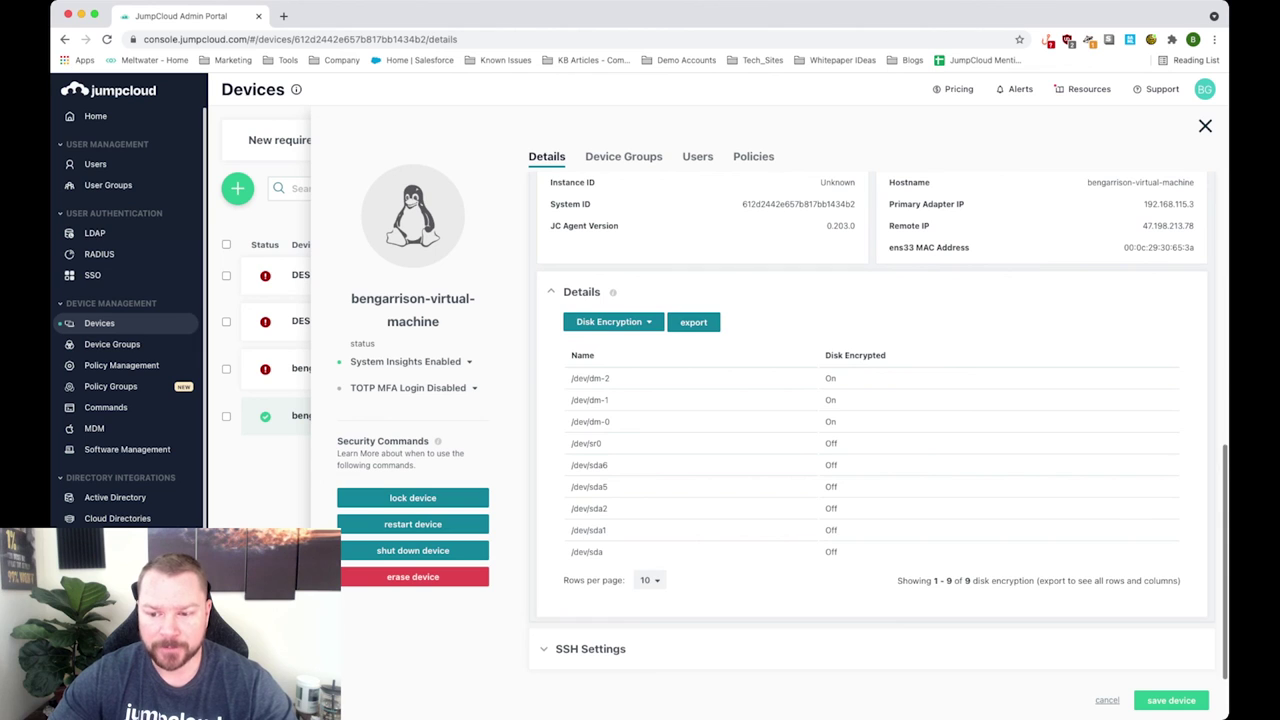
pyautogui.moveTo(570, 378); pyautogui.dragTo(836, 424)
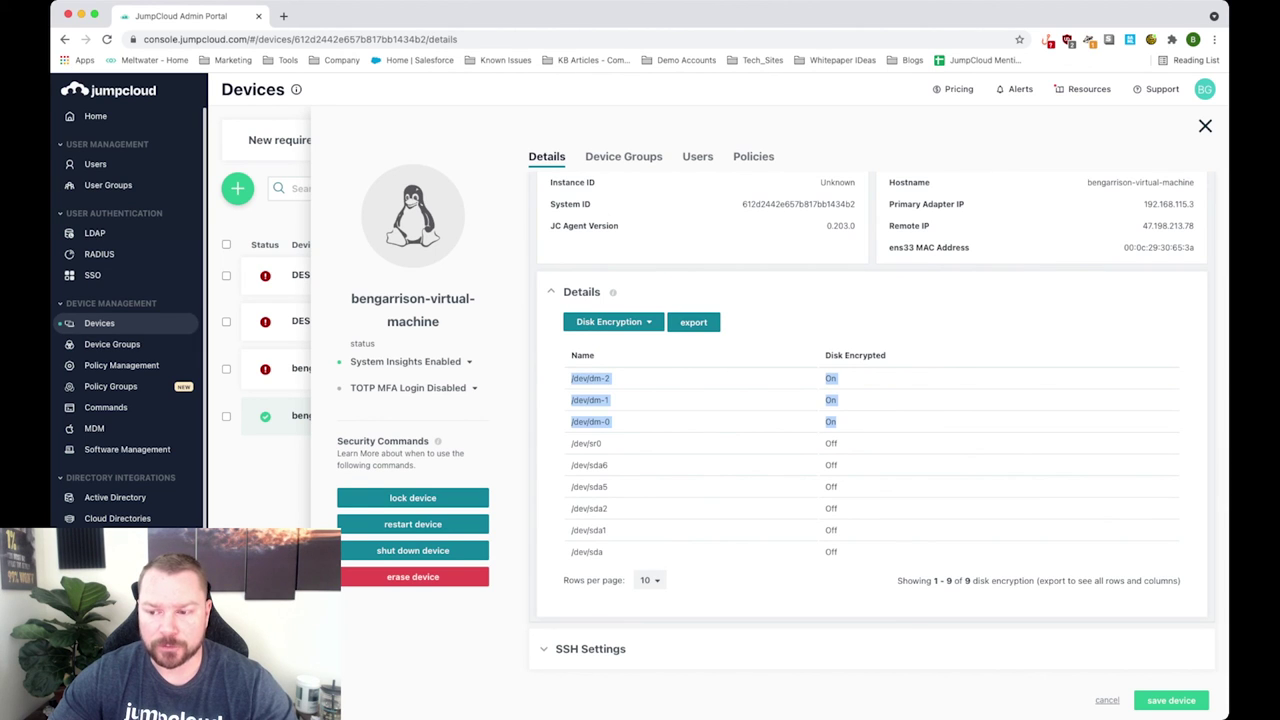
pyautogui.press('super+Tab')
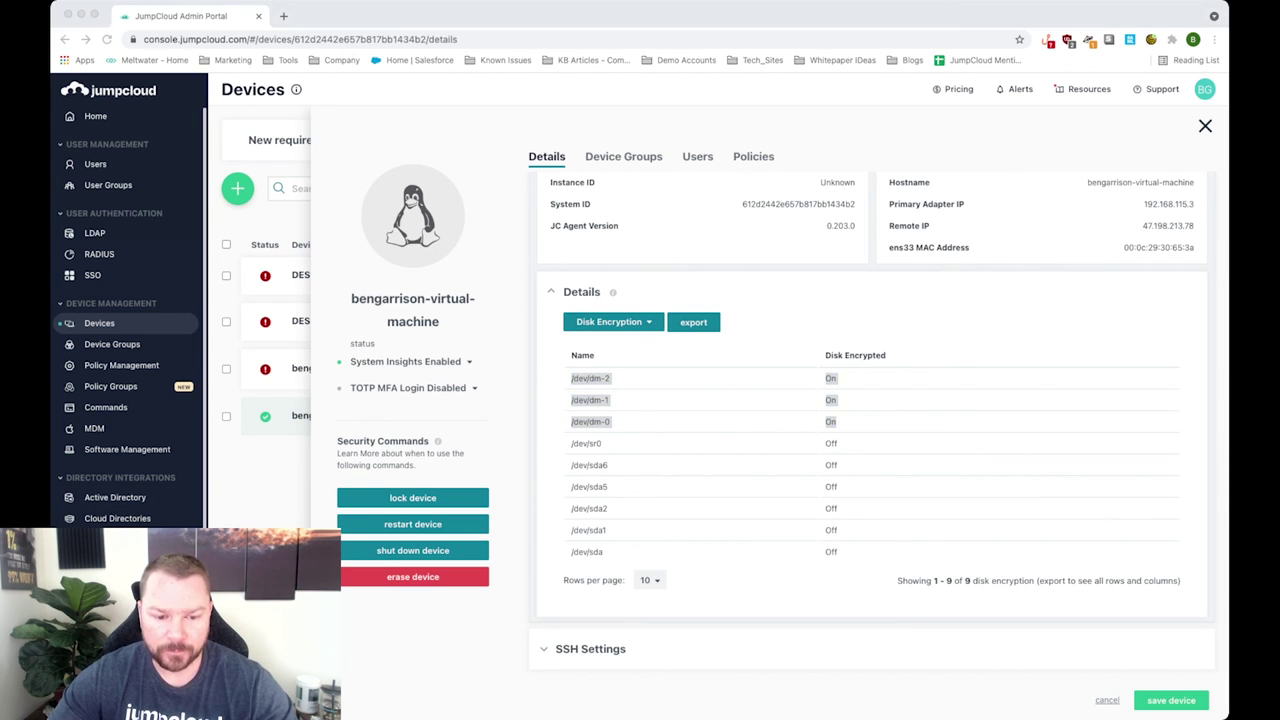